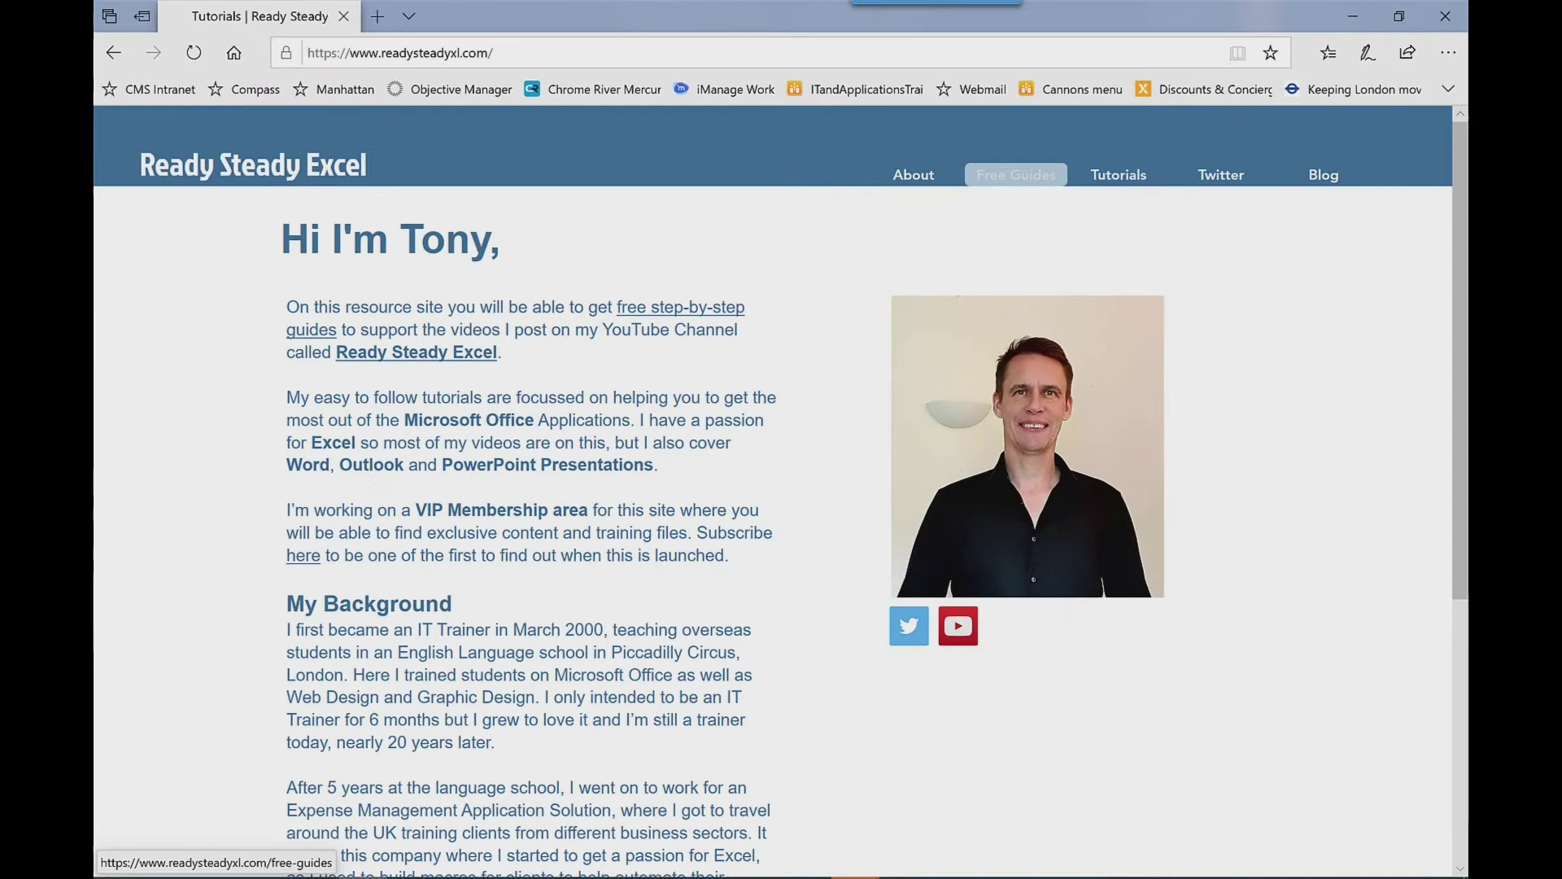
Step: Open the Free Guides page on the Ready Steady Excel website
{"action": "left_click", "coordinate": [1016, 174]}
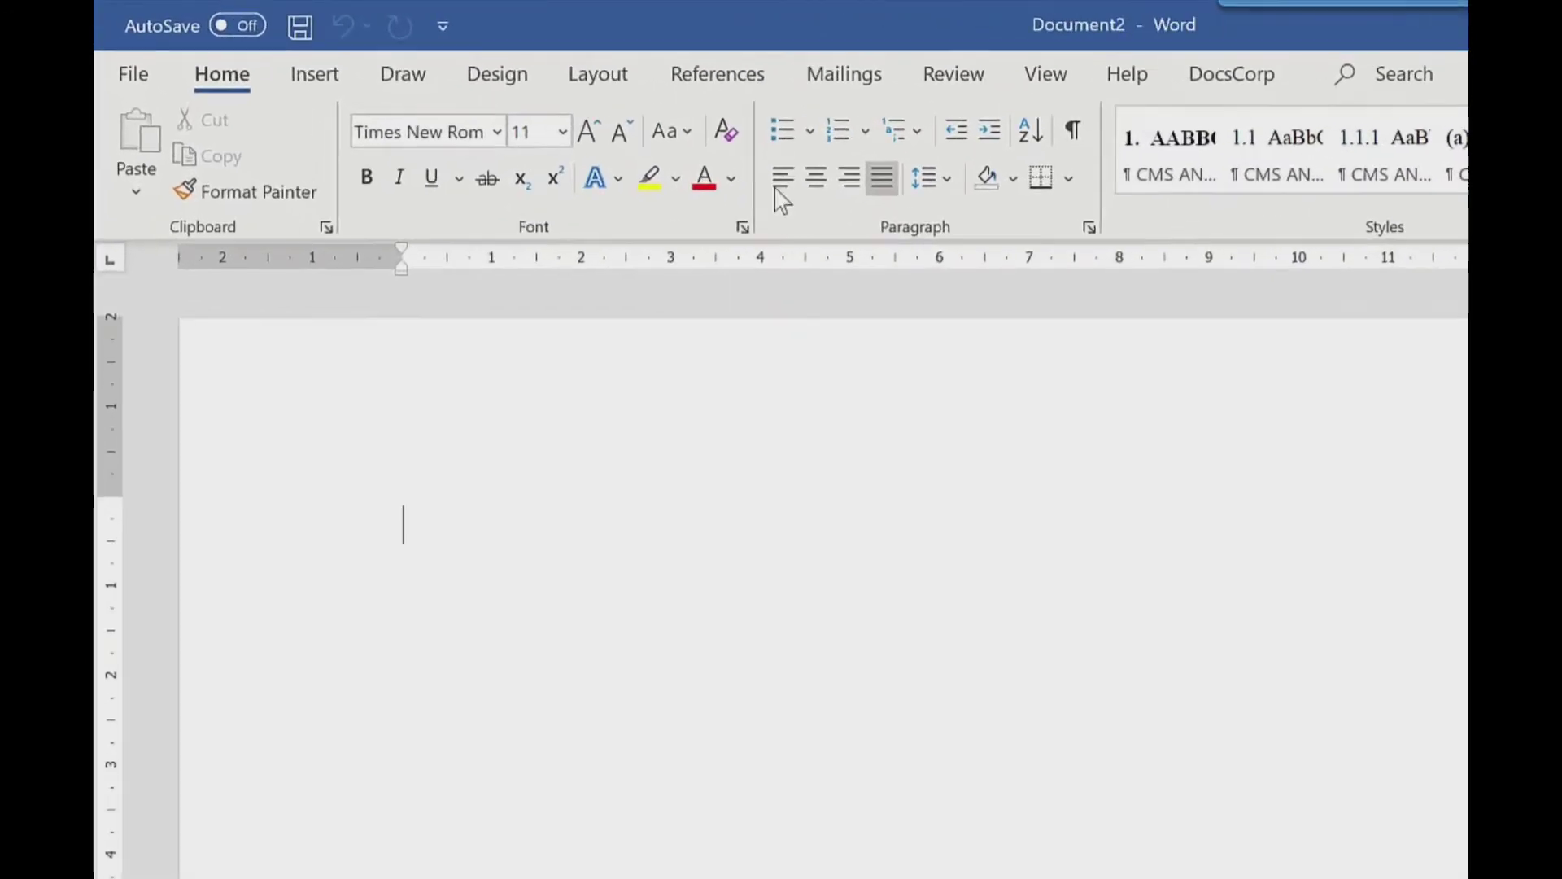
Step: Start a Labels mail merge from the Mailings tab's Start Mail Merge menu
{"action": "left_click", "coordinate": [846, 81]}
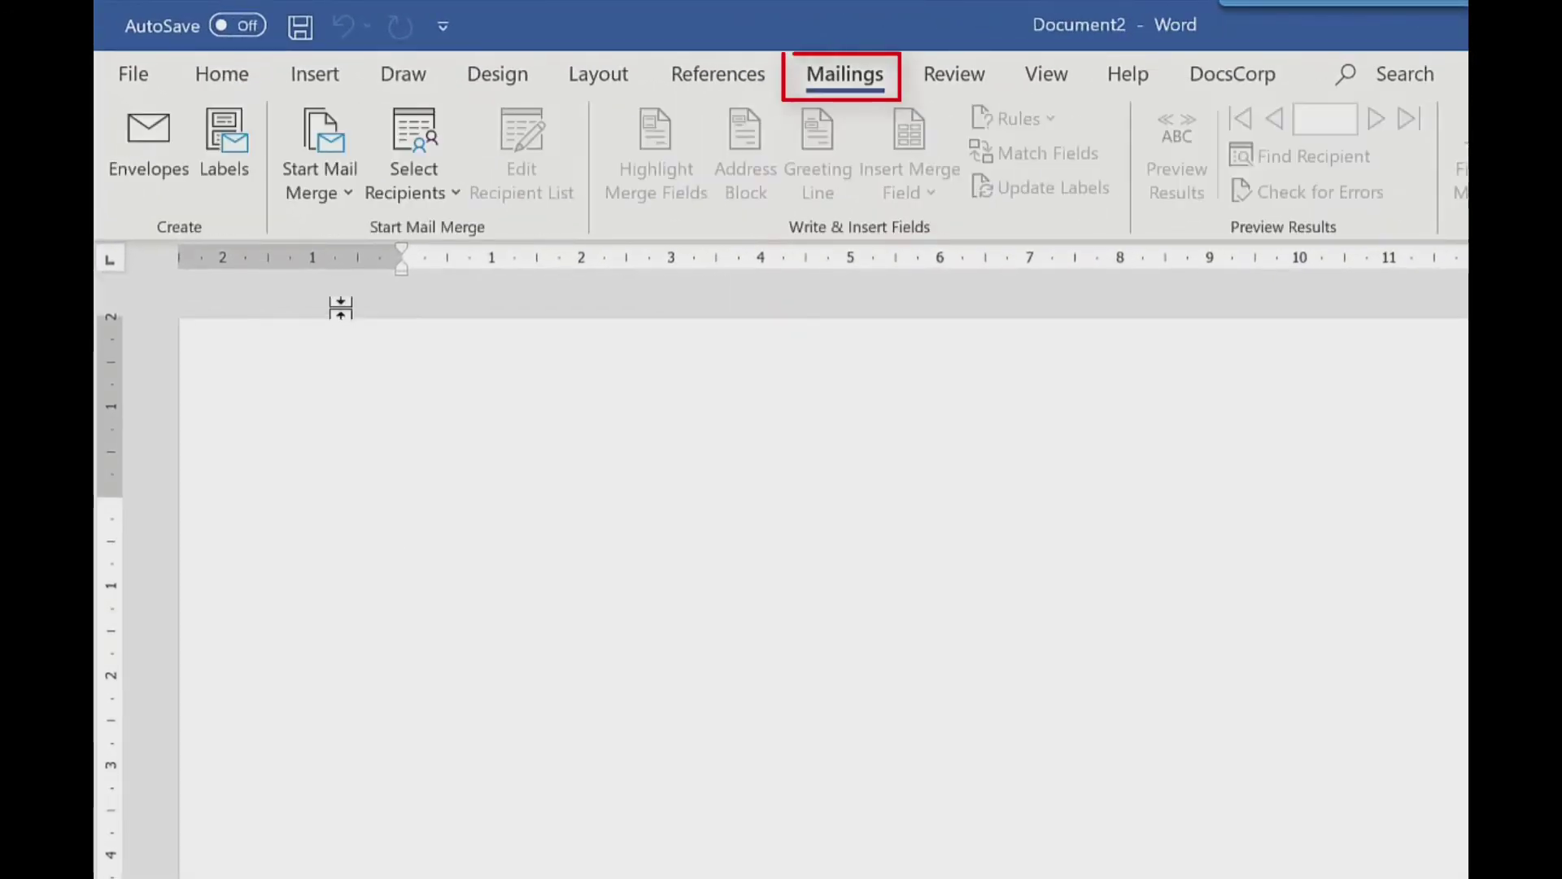
{"action": "left_click", "coordinate": [324, 186]}
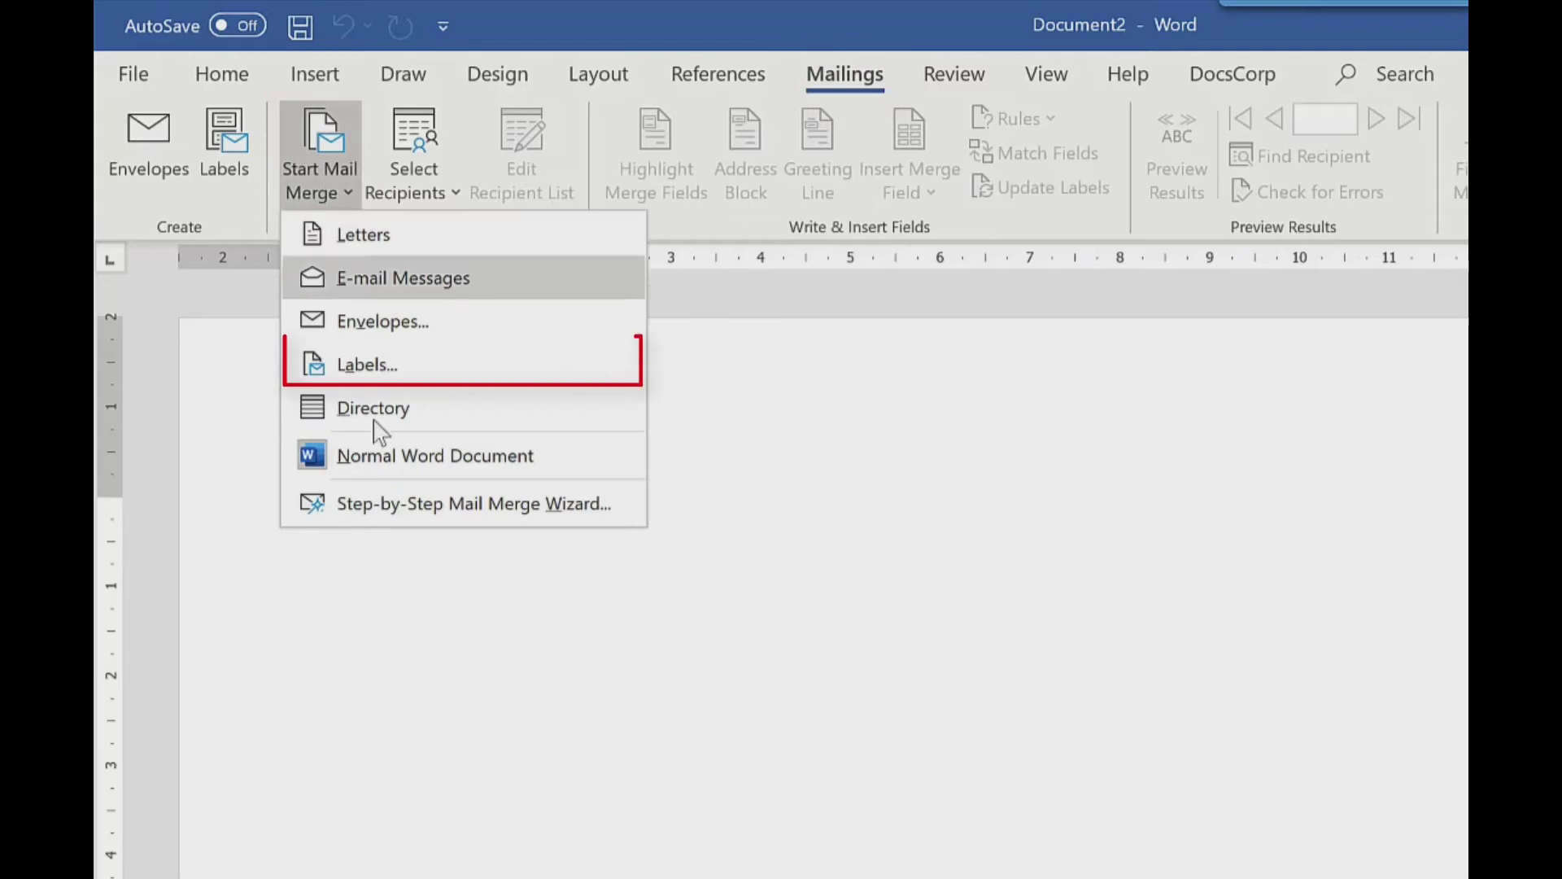
{"action": "left_click", "coordinate": [438, 375]}
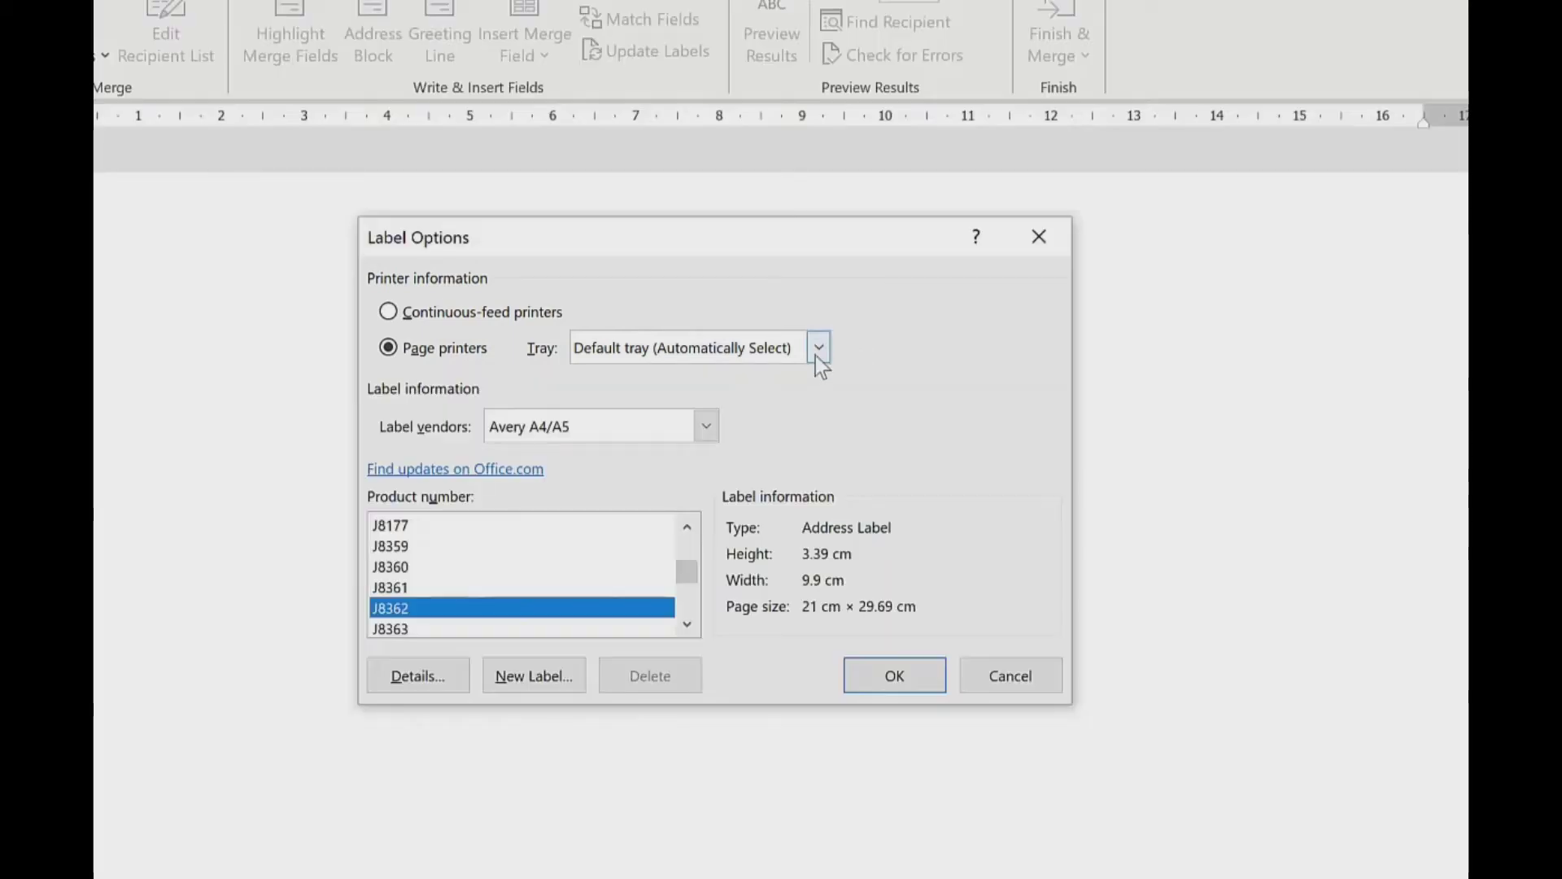
Step: In Label Options keep the default tray, choose vendor Avery A4/A5, and enter product J8362
{"action": "left_click", "coordinate": [819, 348]}
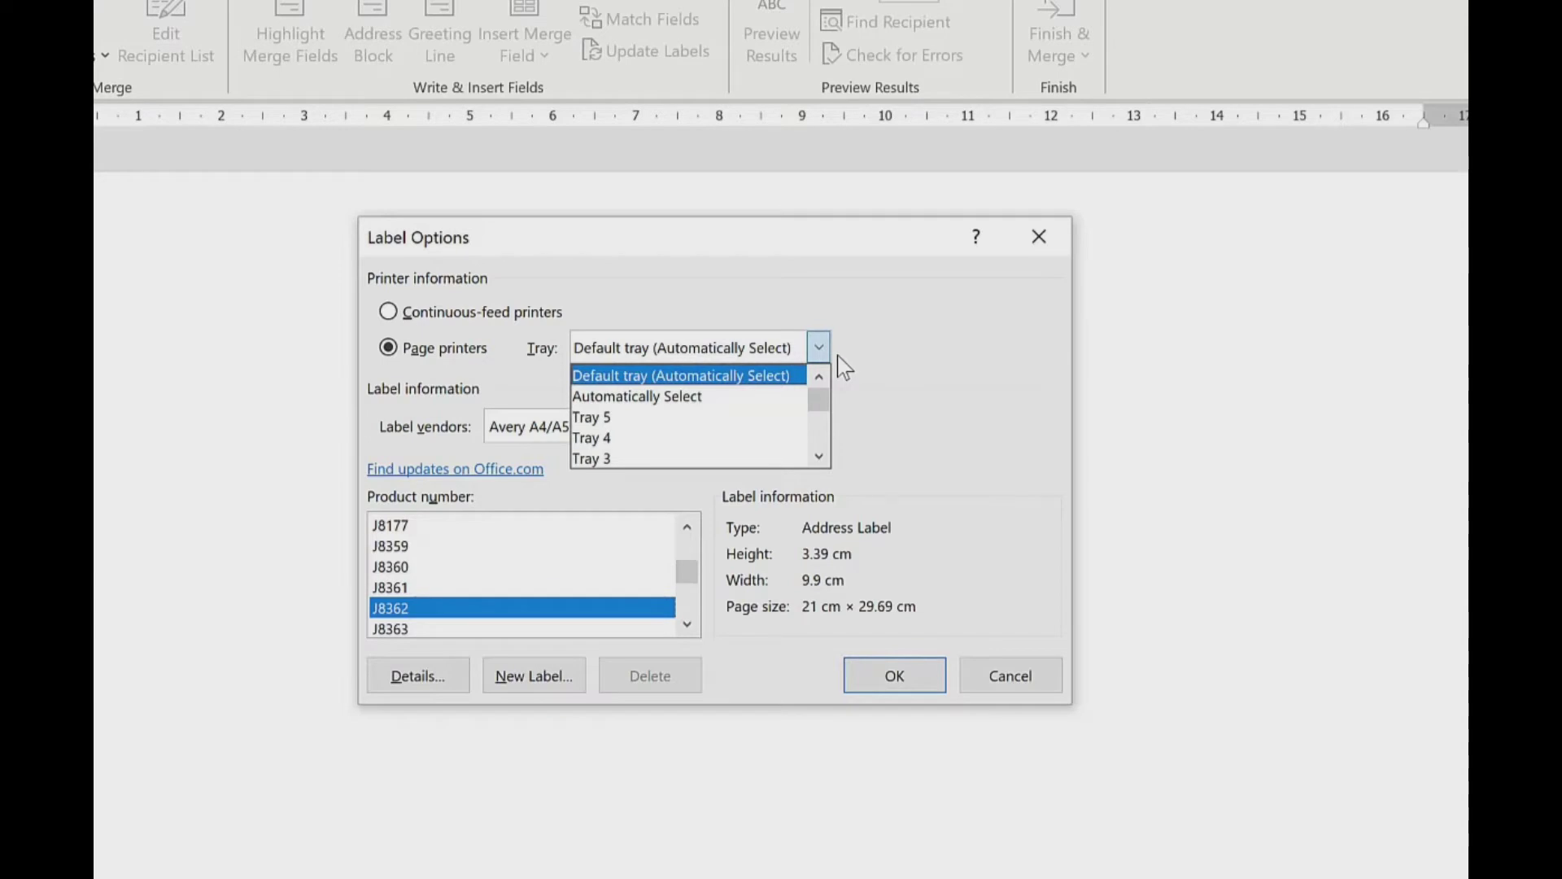
{"action": "left_click", "coordinate": [839, 363]}
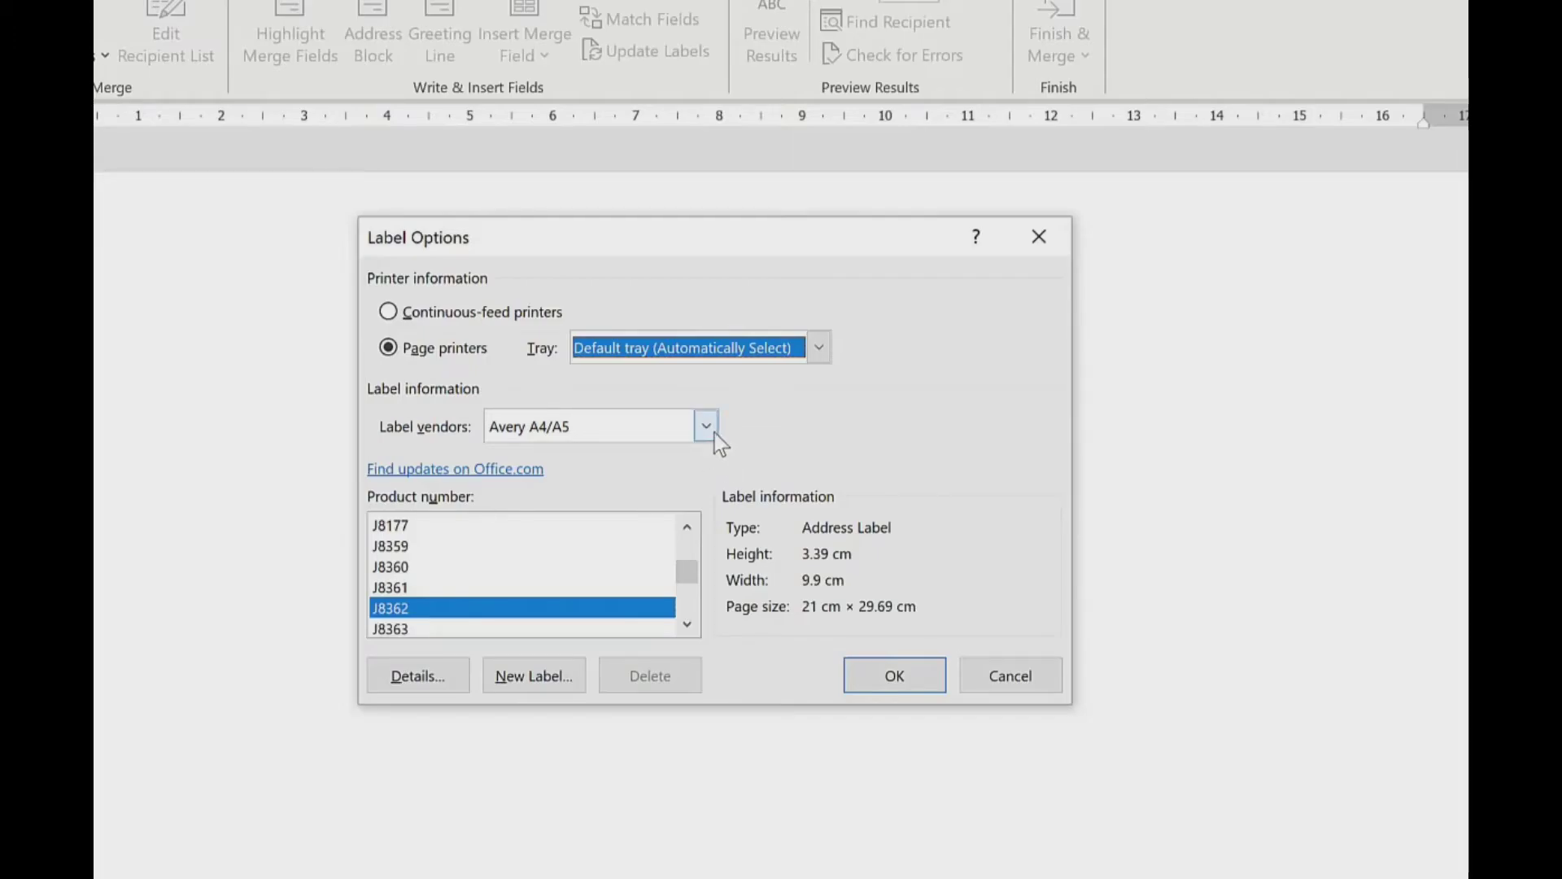
{"action": "left_click", "coordinate": [707, 428]}
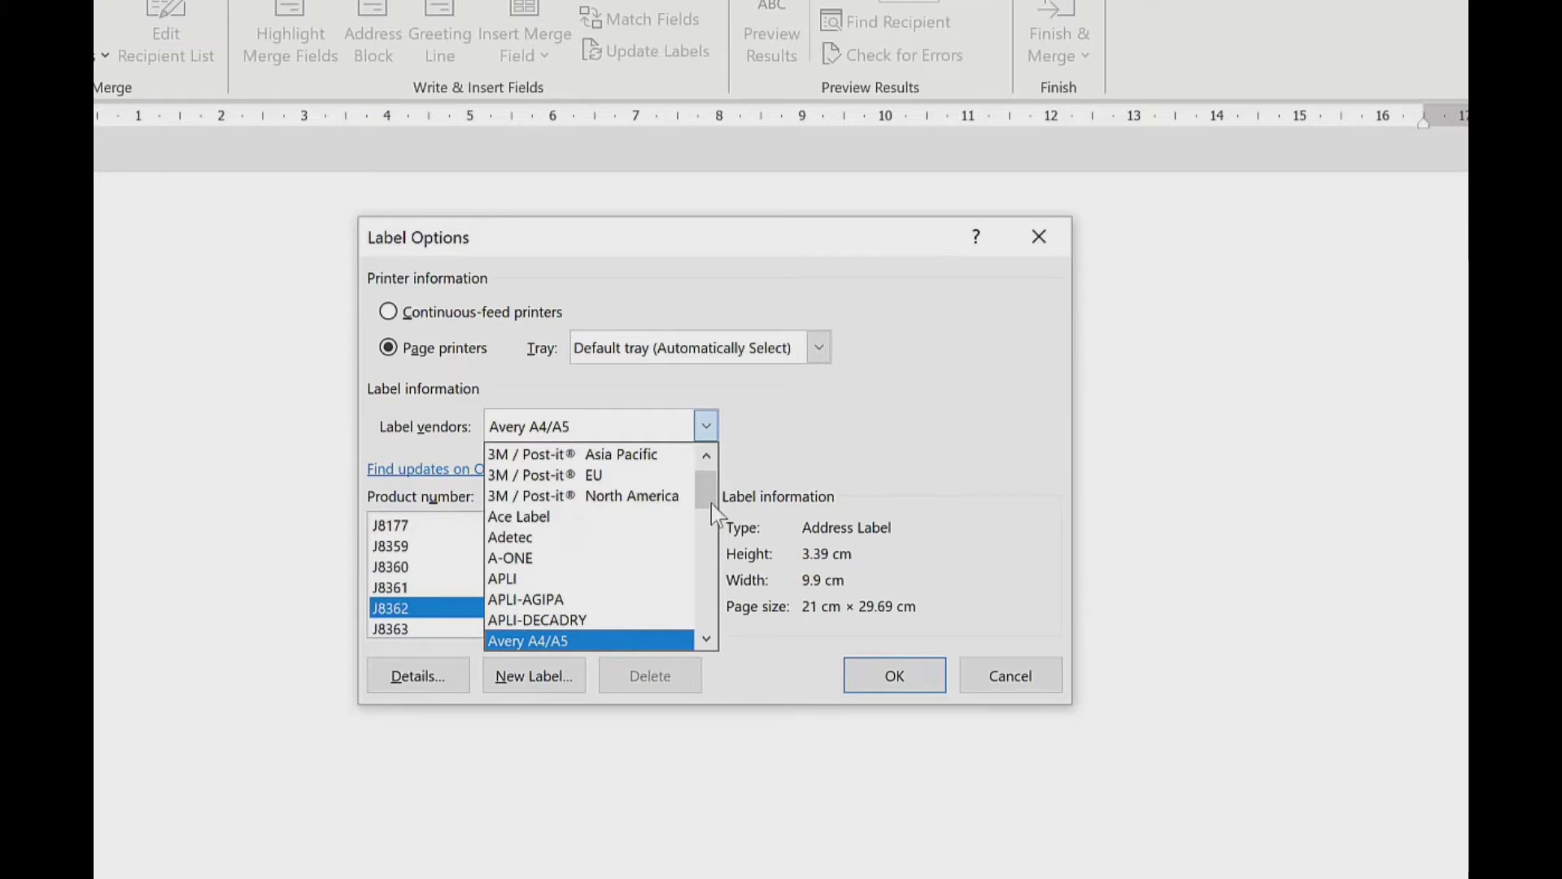
{"action": "left_click", "coordinate": [611, 643]}
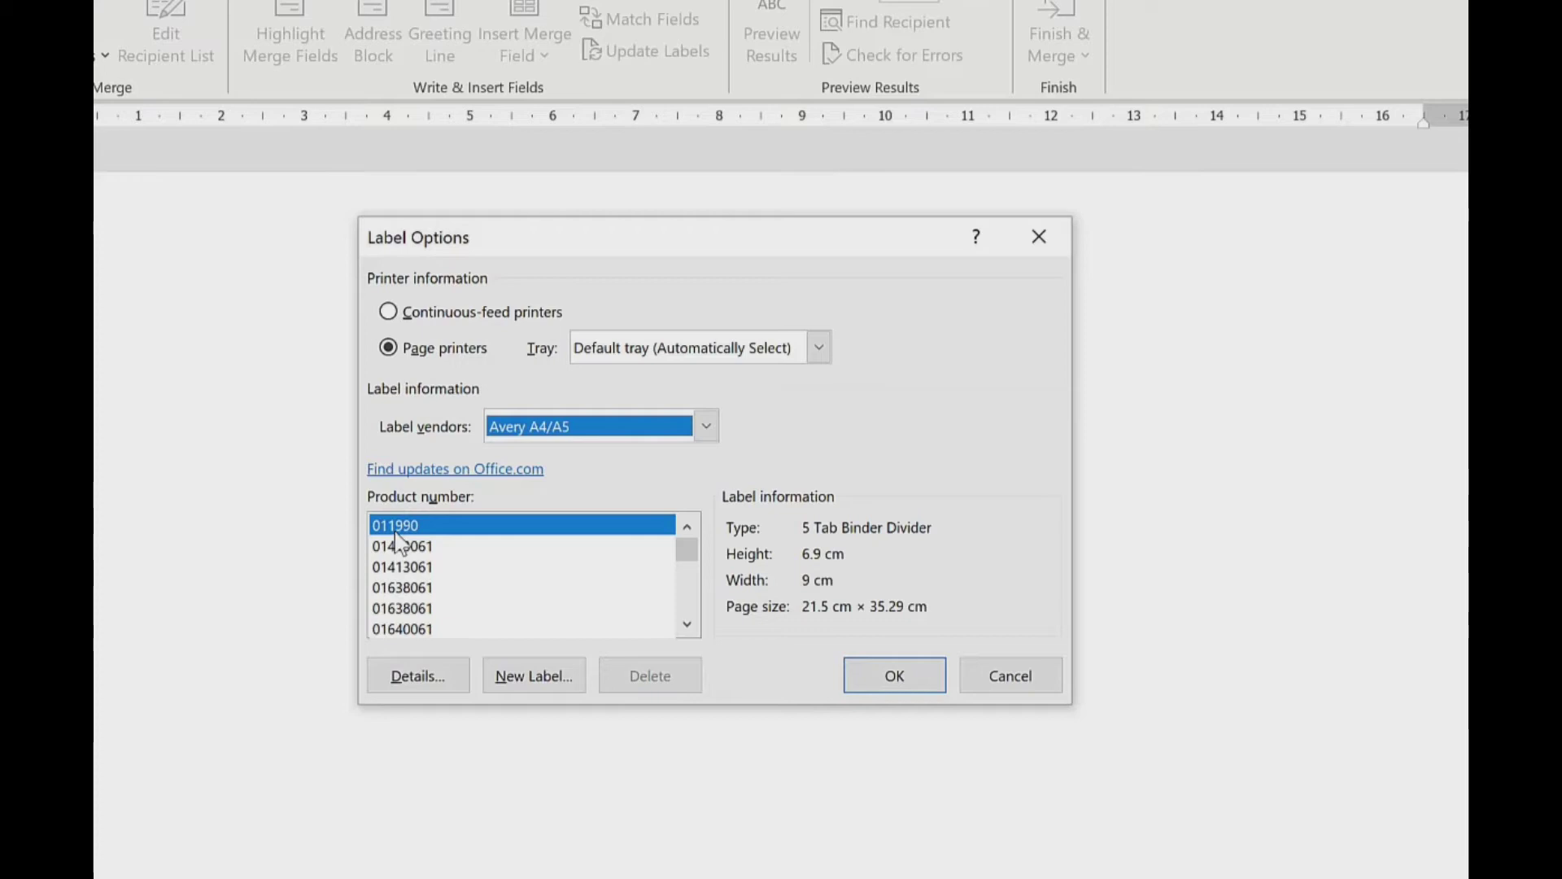
{"action": "left_click", "coordinate": [450, 527]}
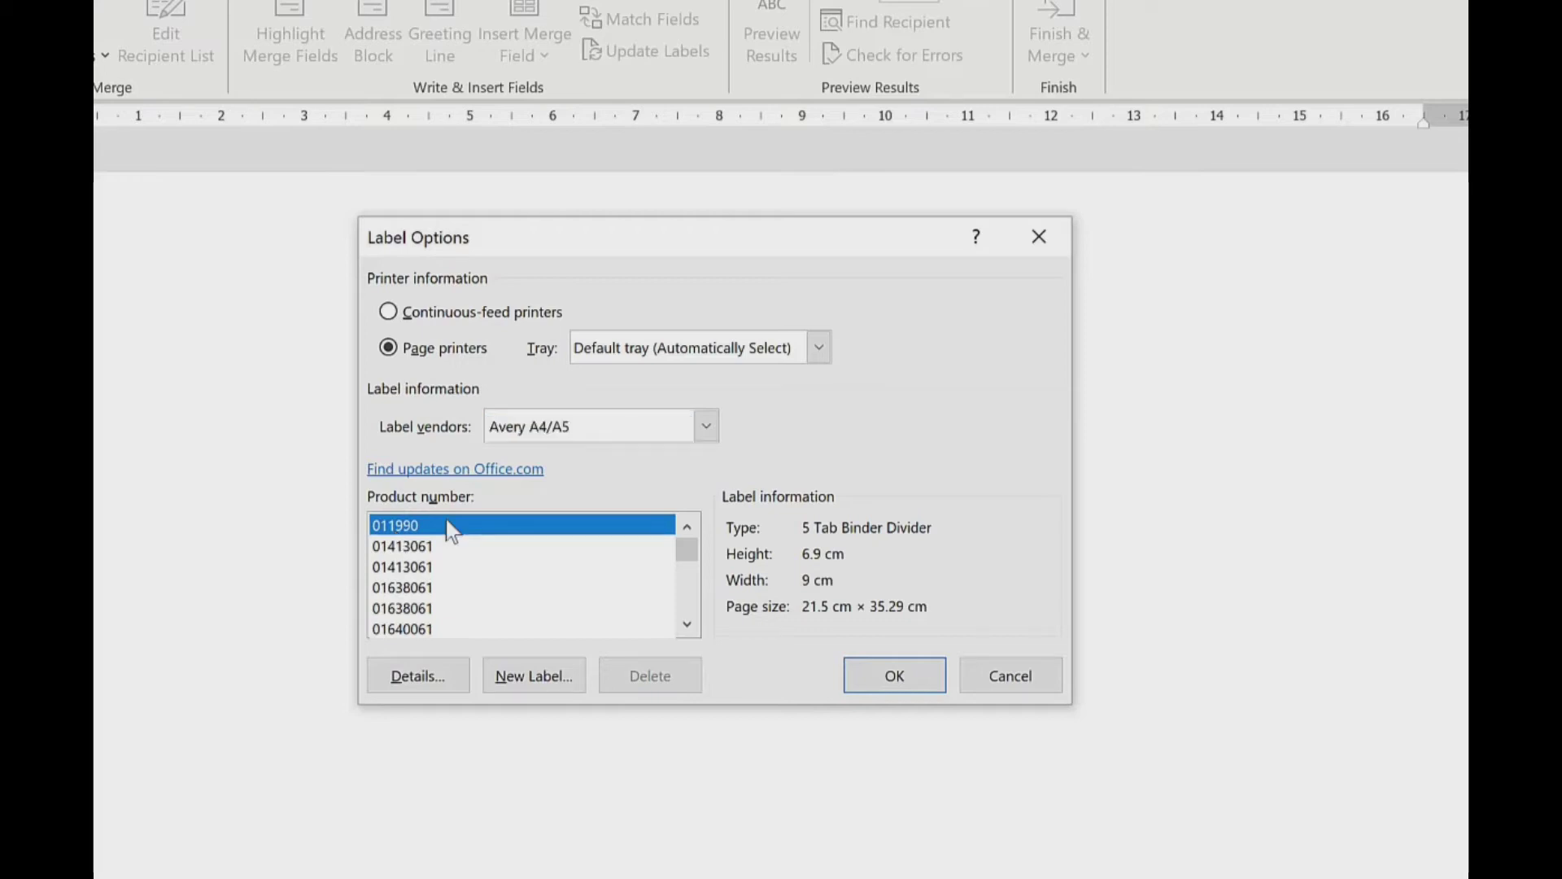
{"action": "type", "text": "J8102"}
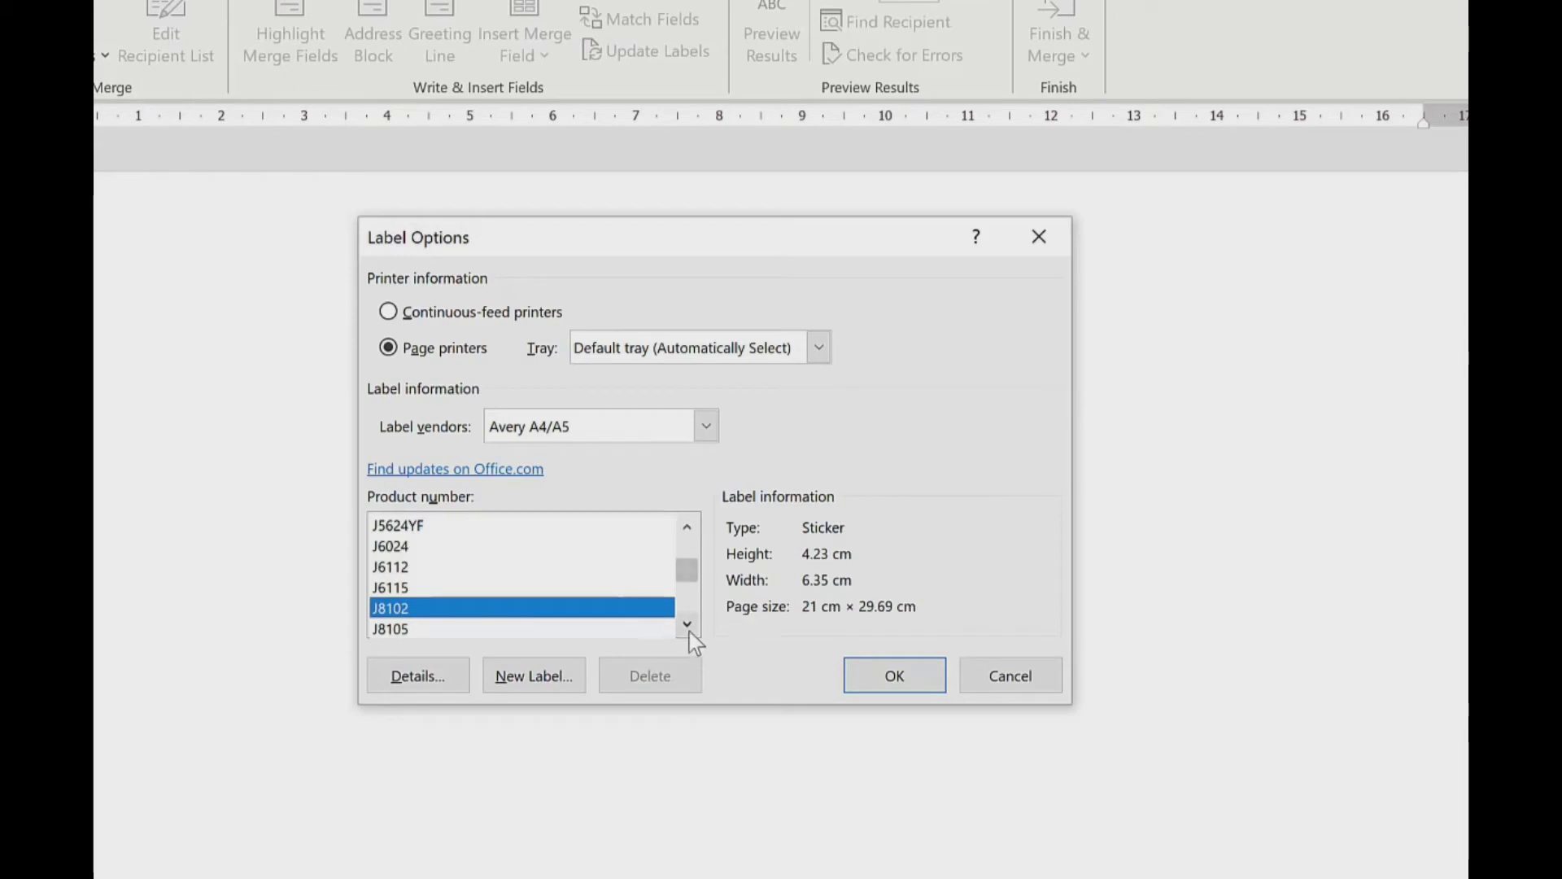
{"action": "type", "text": "J8362"}
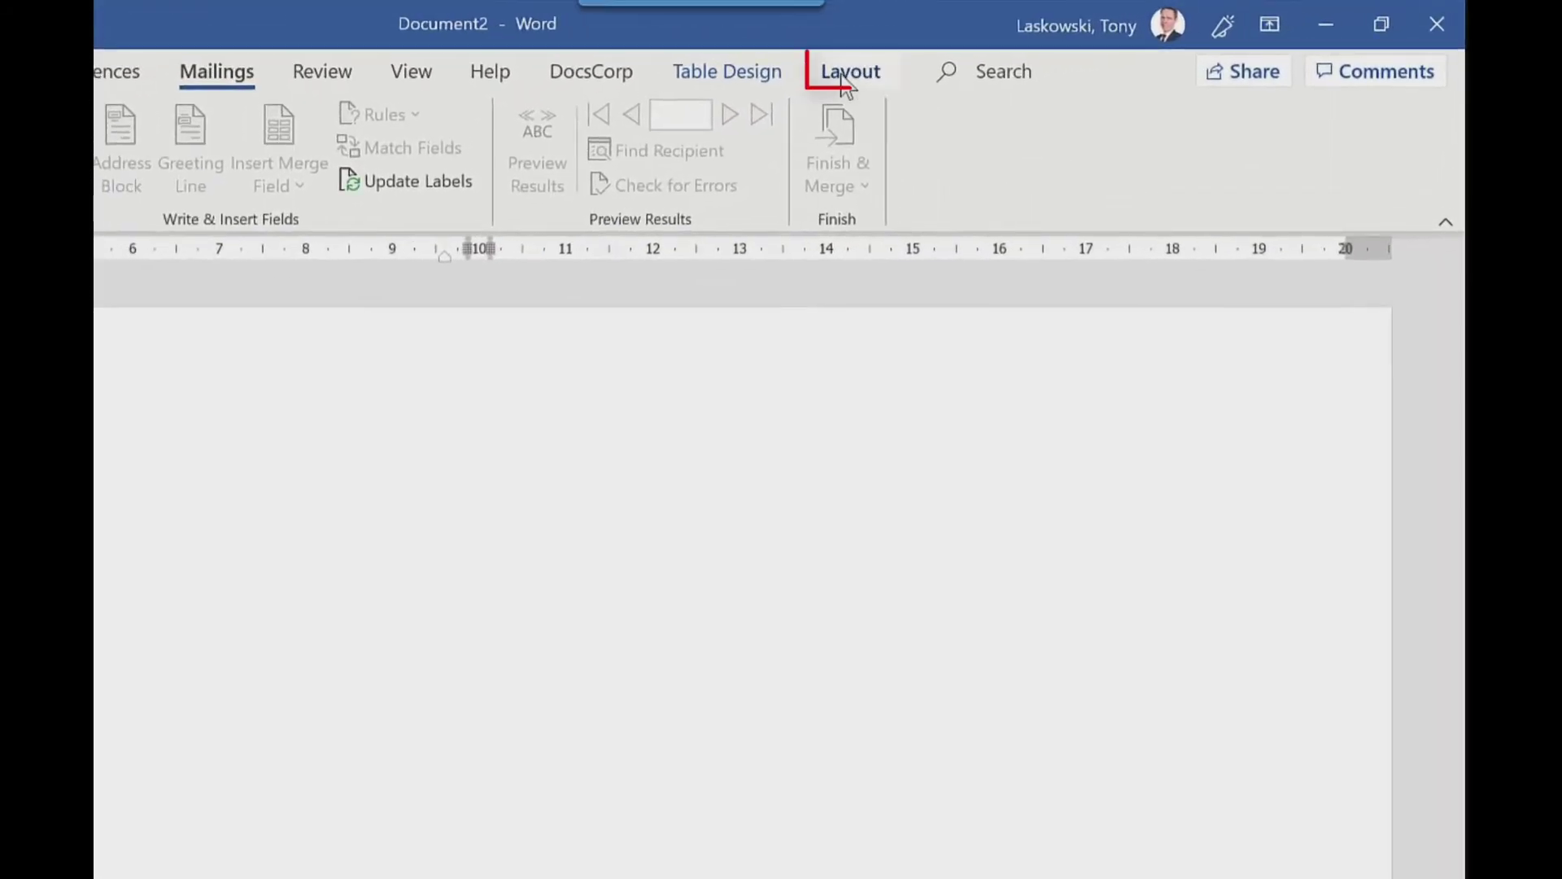
Step: Turn on View Gridlines in Table Layout to show the empty label cells, then return to Mailings
{"action": "left_click", "coordinate": [932, 81]}
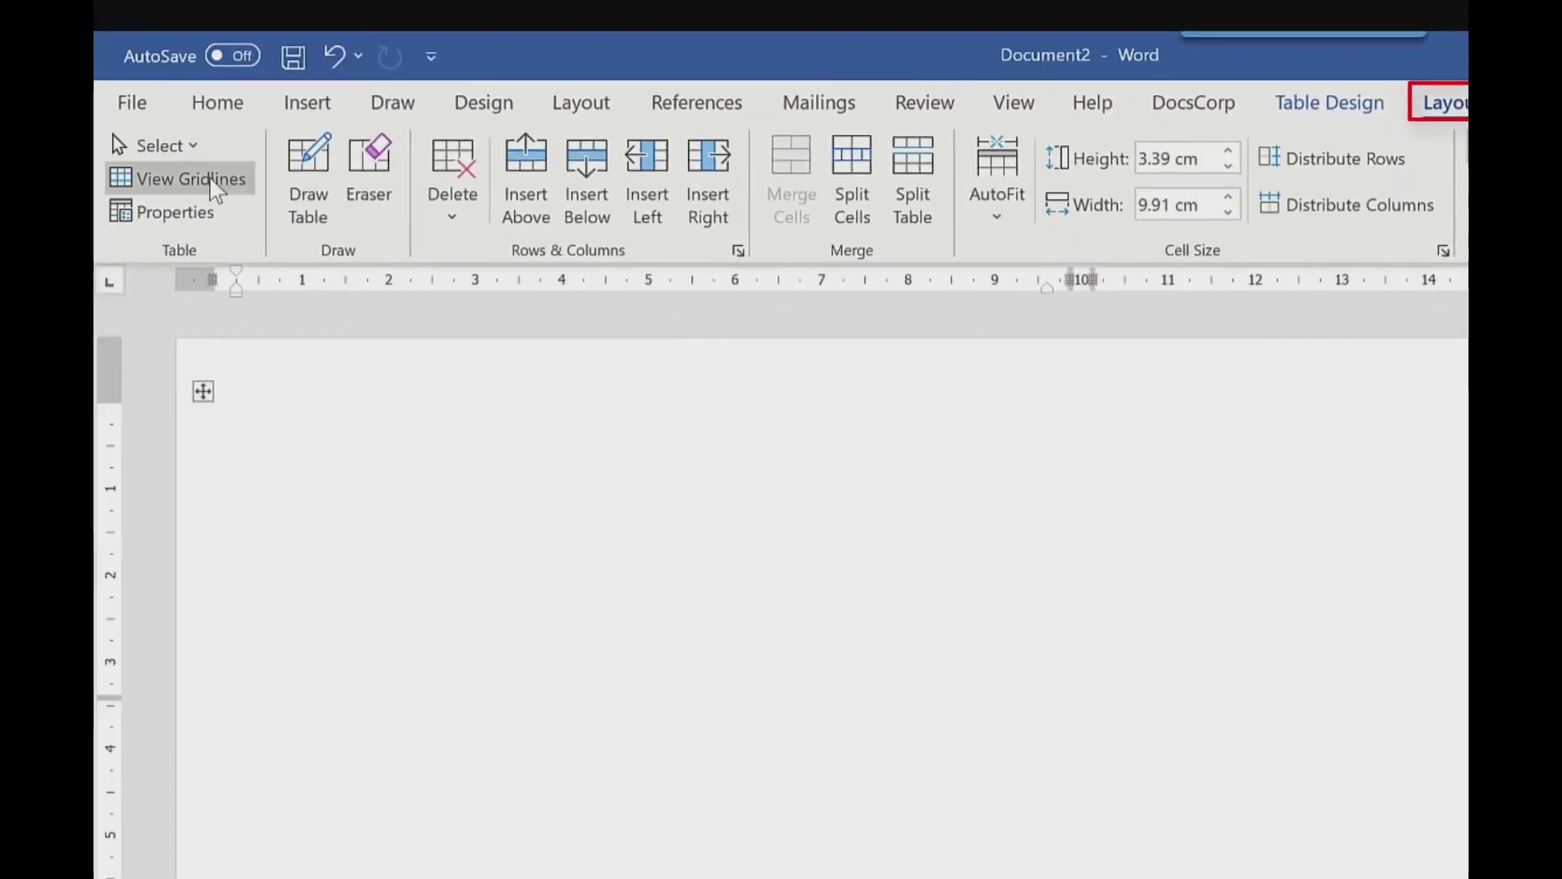
{"action": "left_click", "coordinate": [209, 189]}
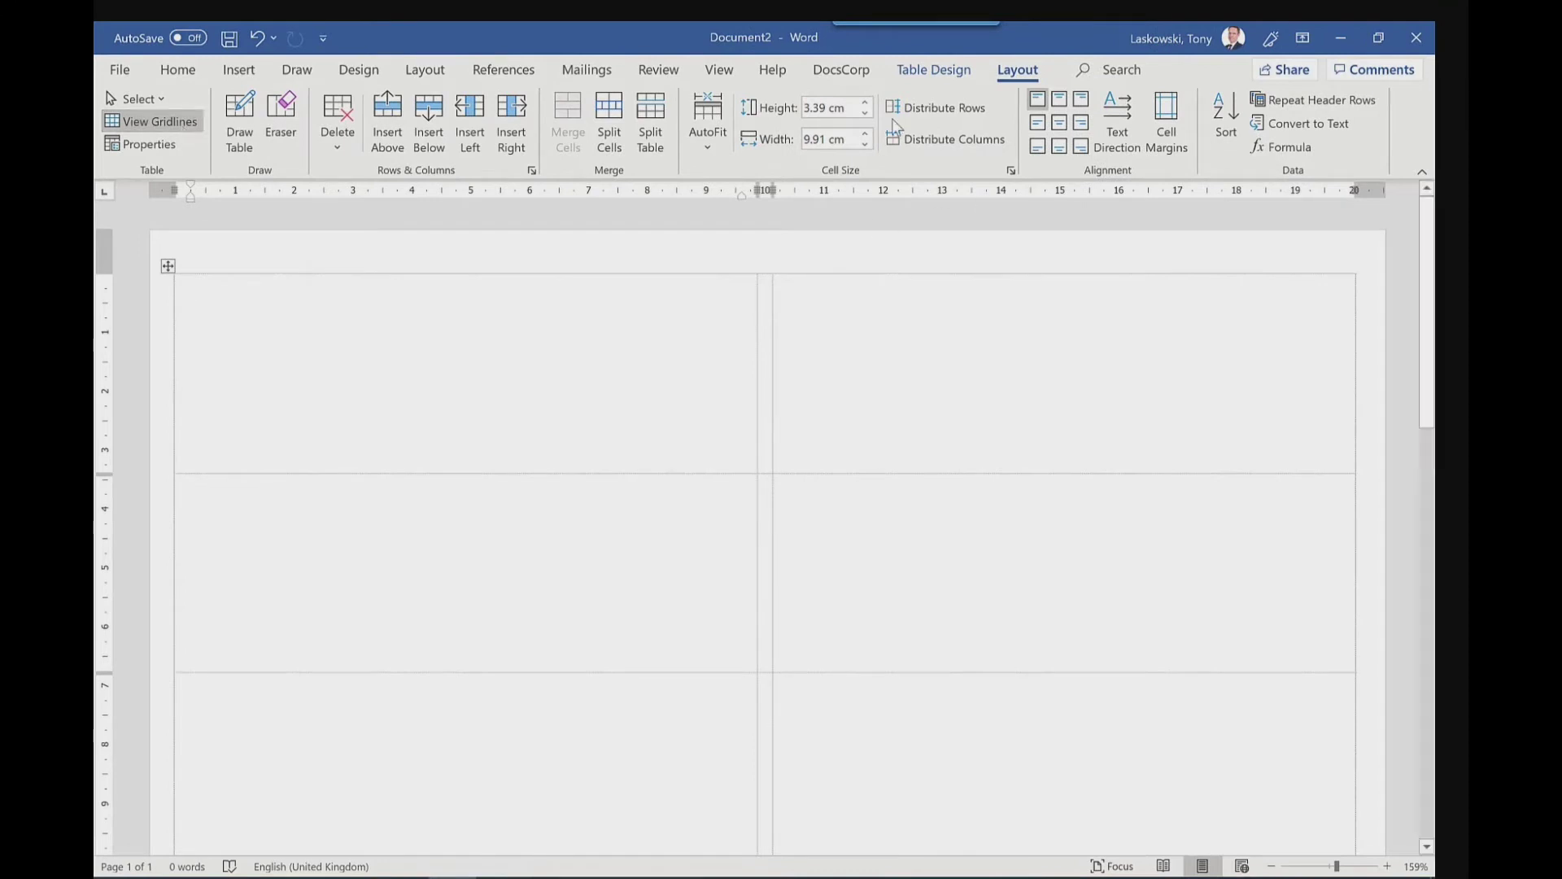
{"action": "left_click", "coordinate": [583, 72]}
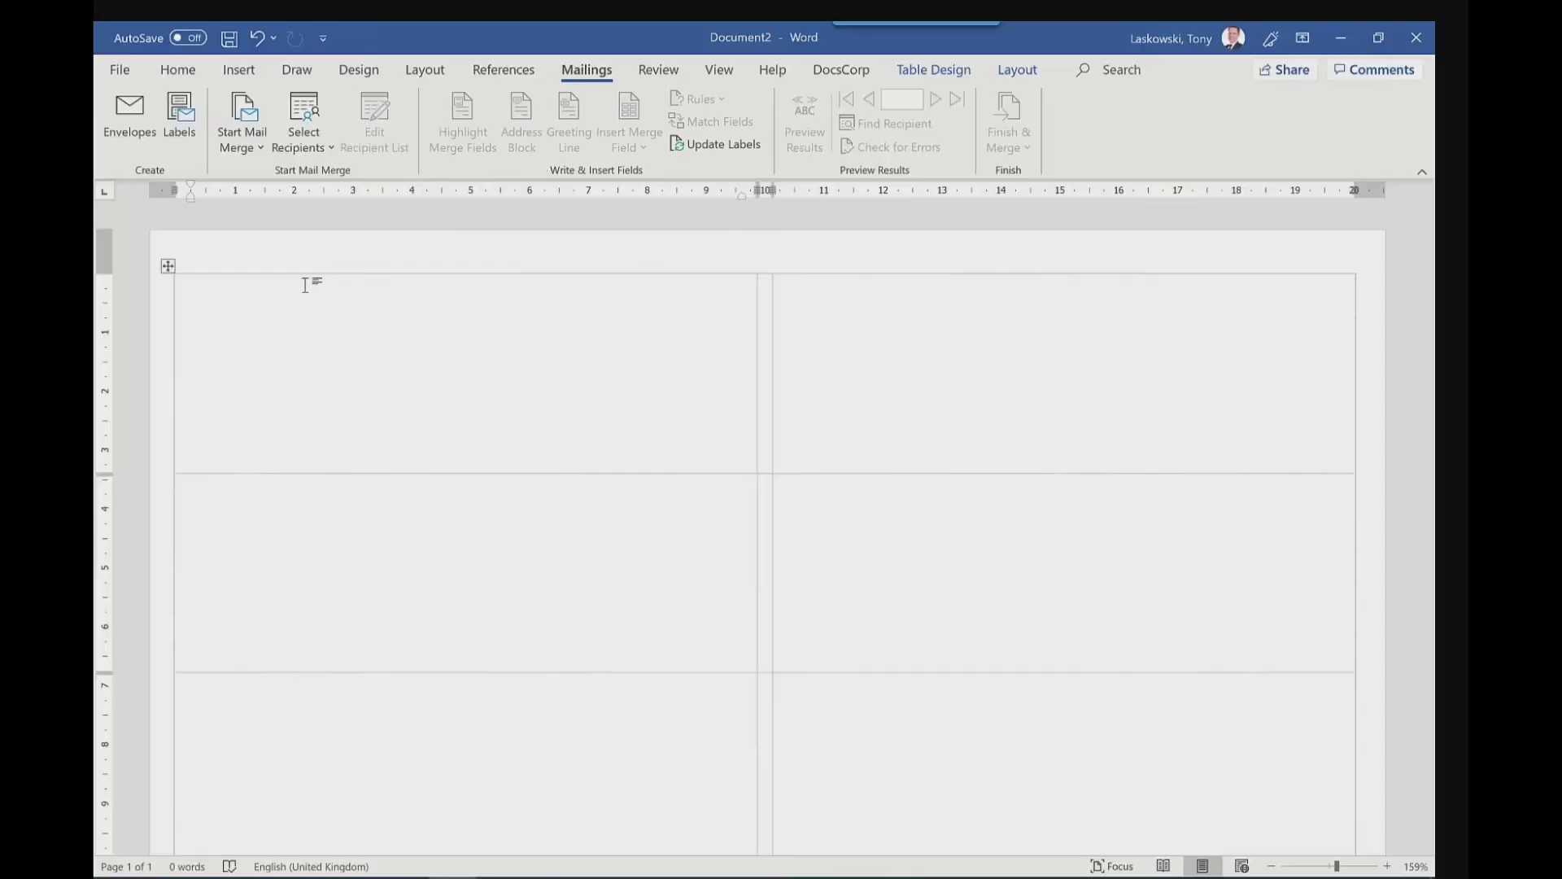
{"action": "left_click", "coordinate": [317, 152]}
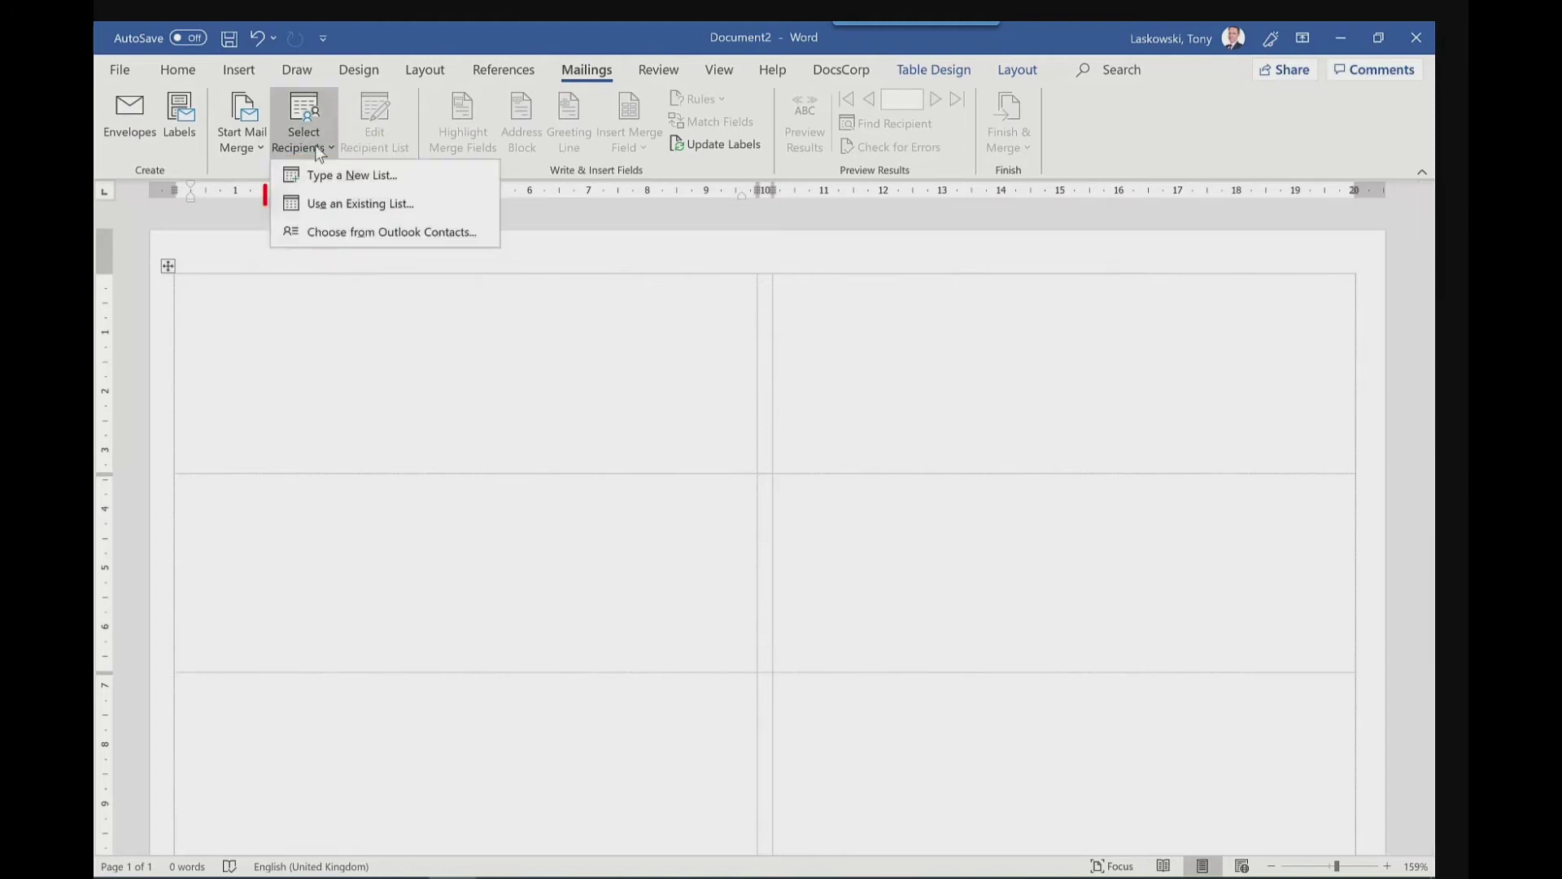
{"action": "left_click", "coordinate": [378, 213]}
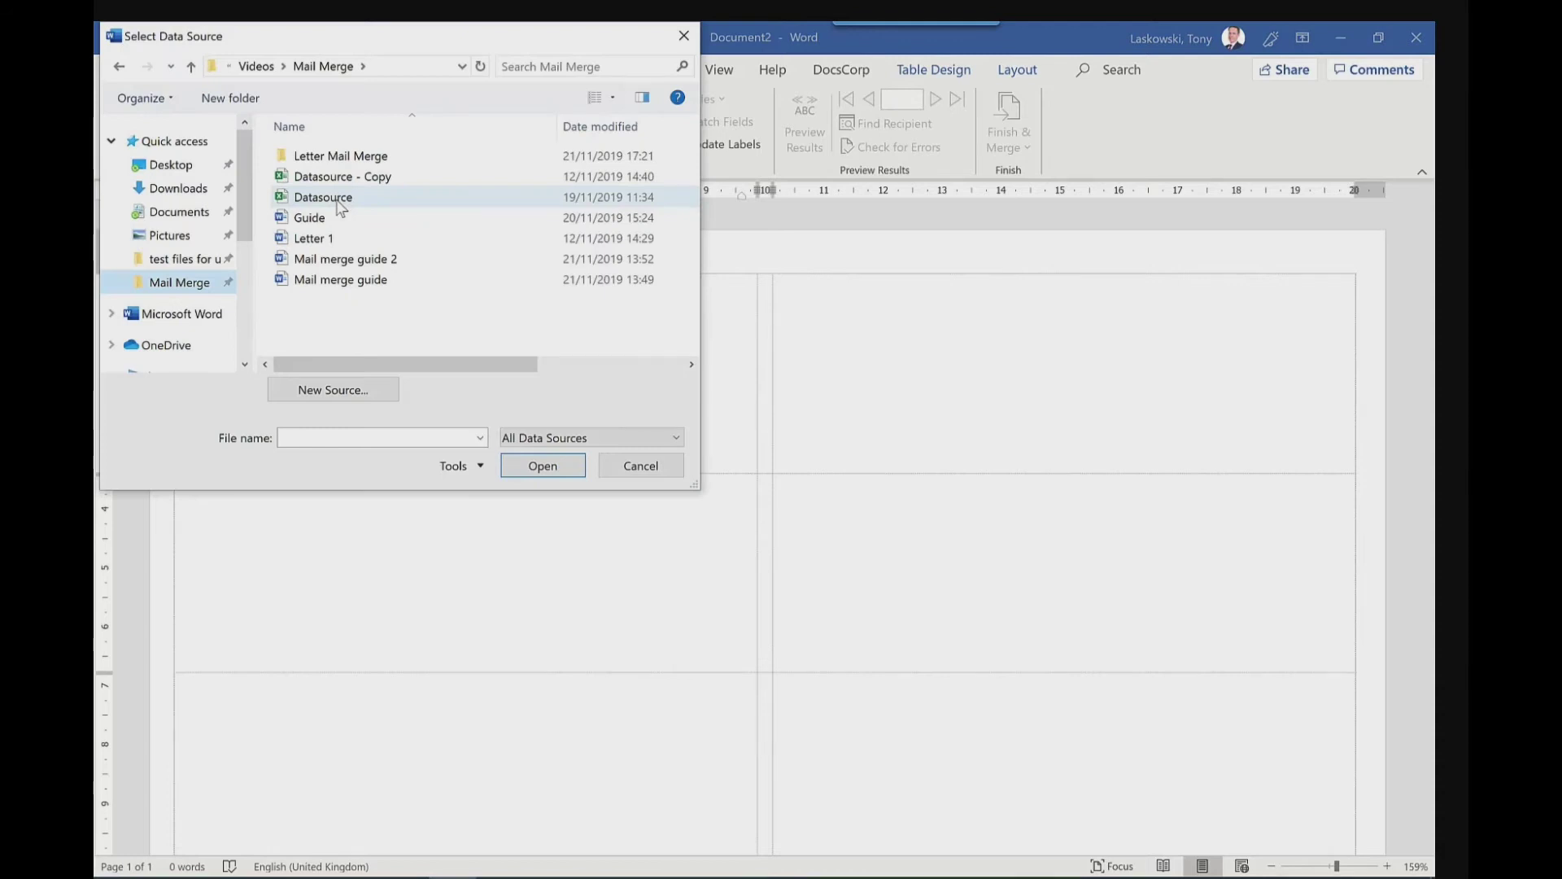
{"action": "left_click", "coordinate": [339, 200]}
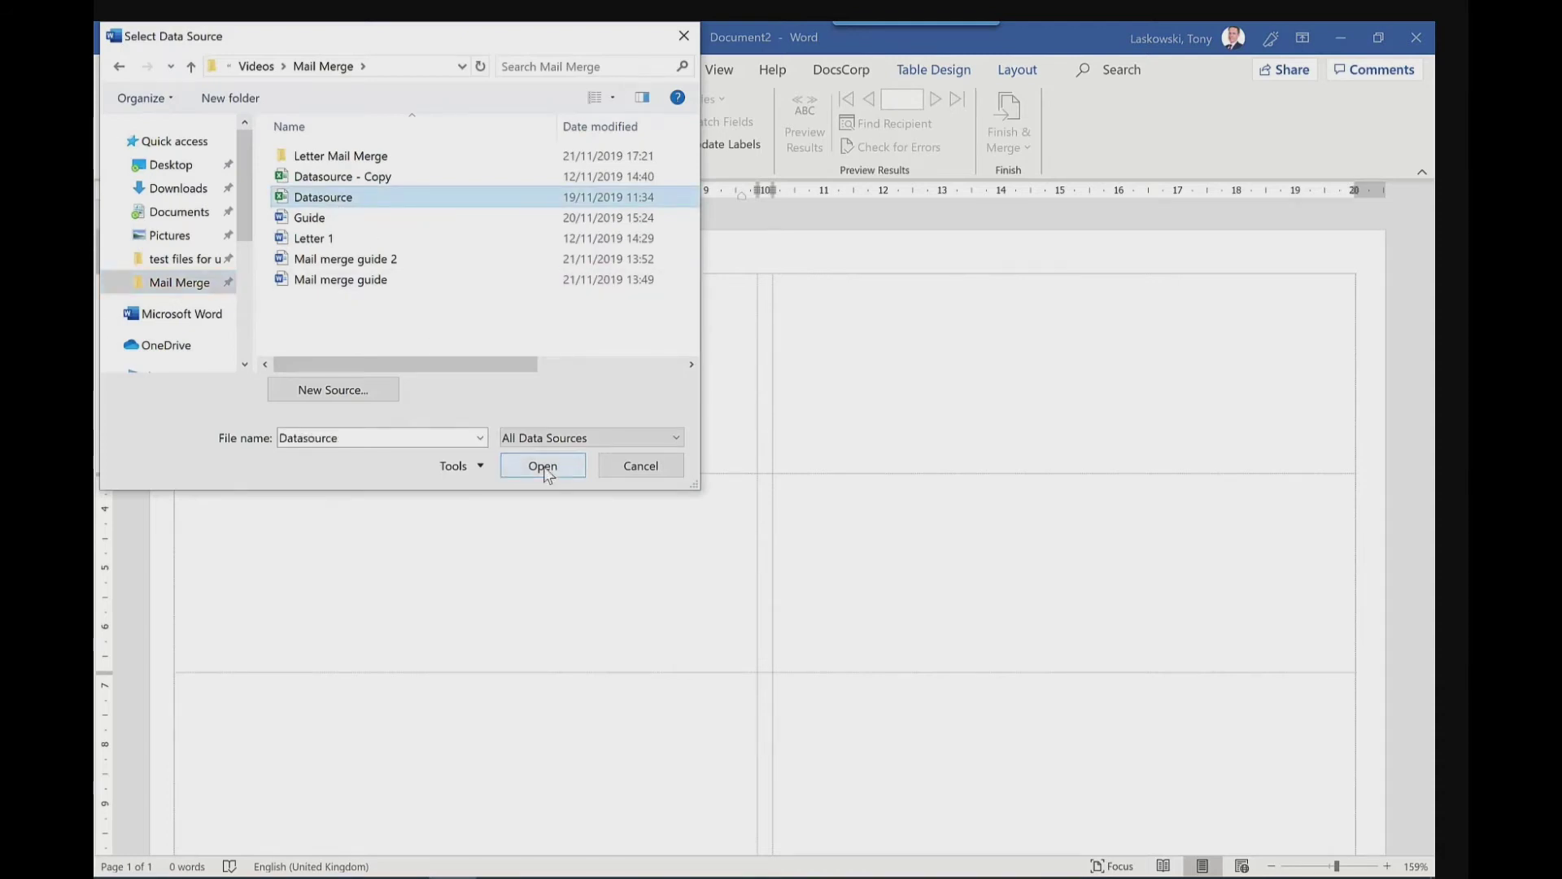
{"action": "left_click", "coordinate": [543, 466]}
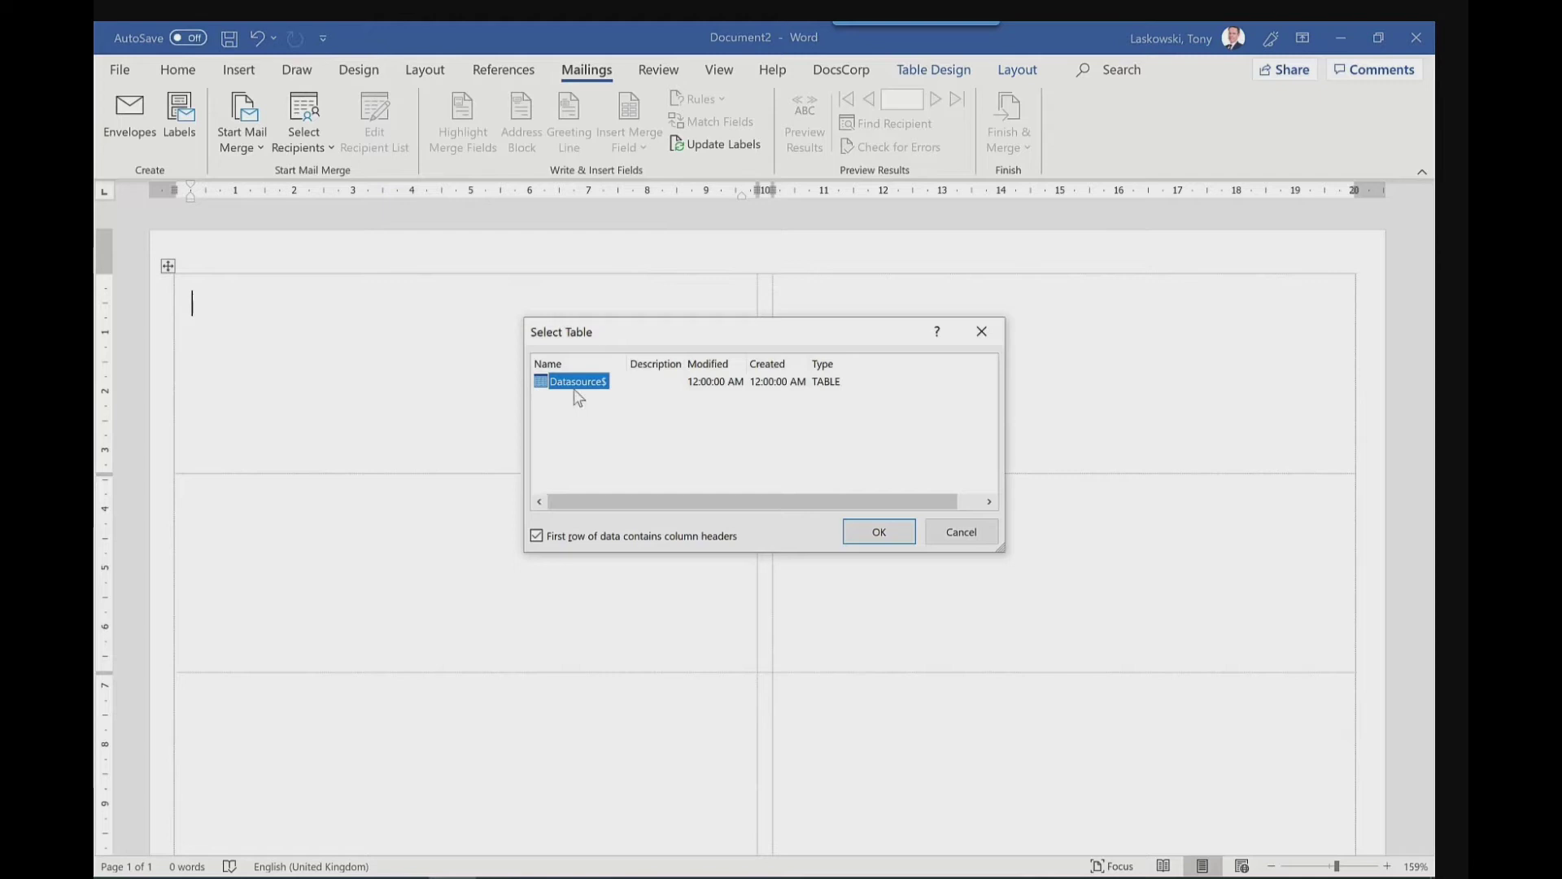
{"action": "left_click", "coordinate": [885, 533]}
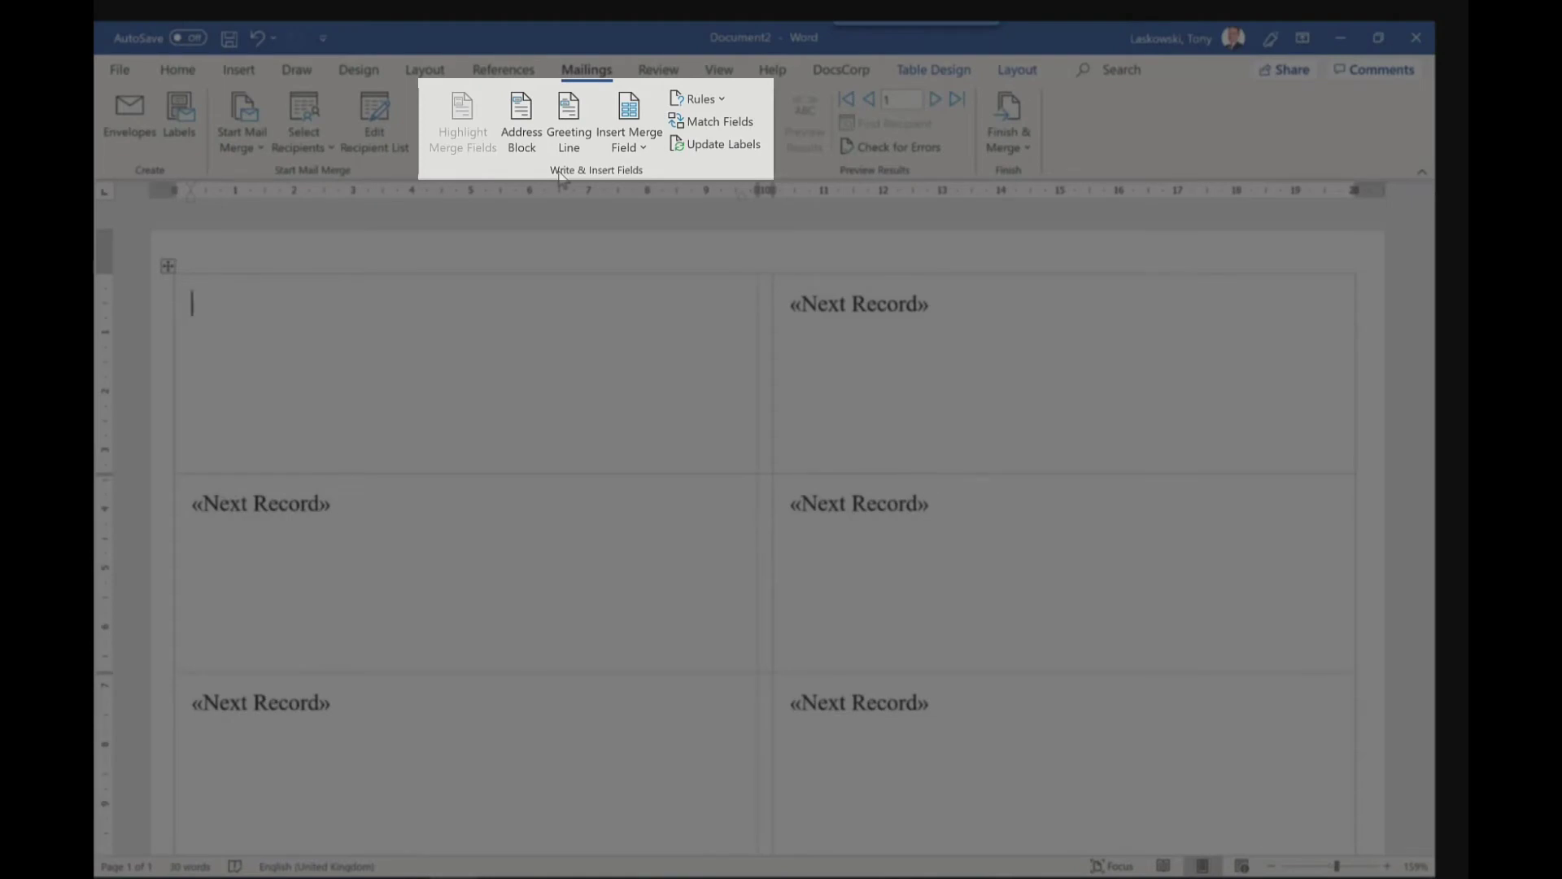
Step: Insert an «AddressBlock» field with default name format into the first label
{"action": "left_click", "coordinate": [656, 155]}
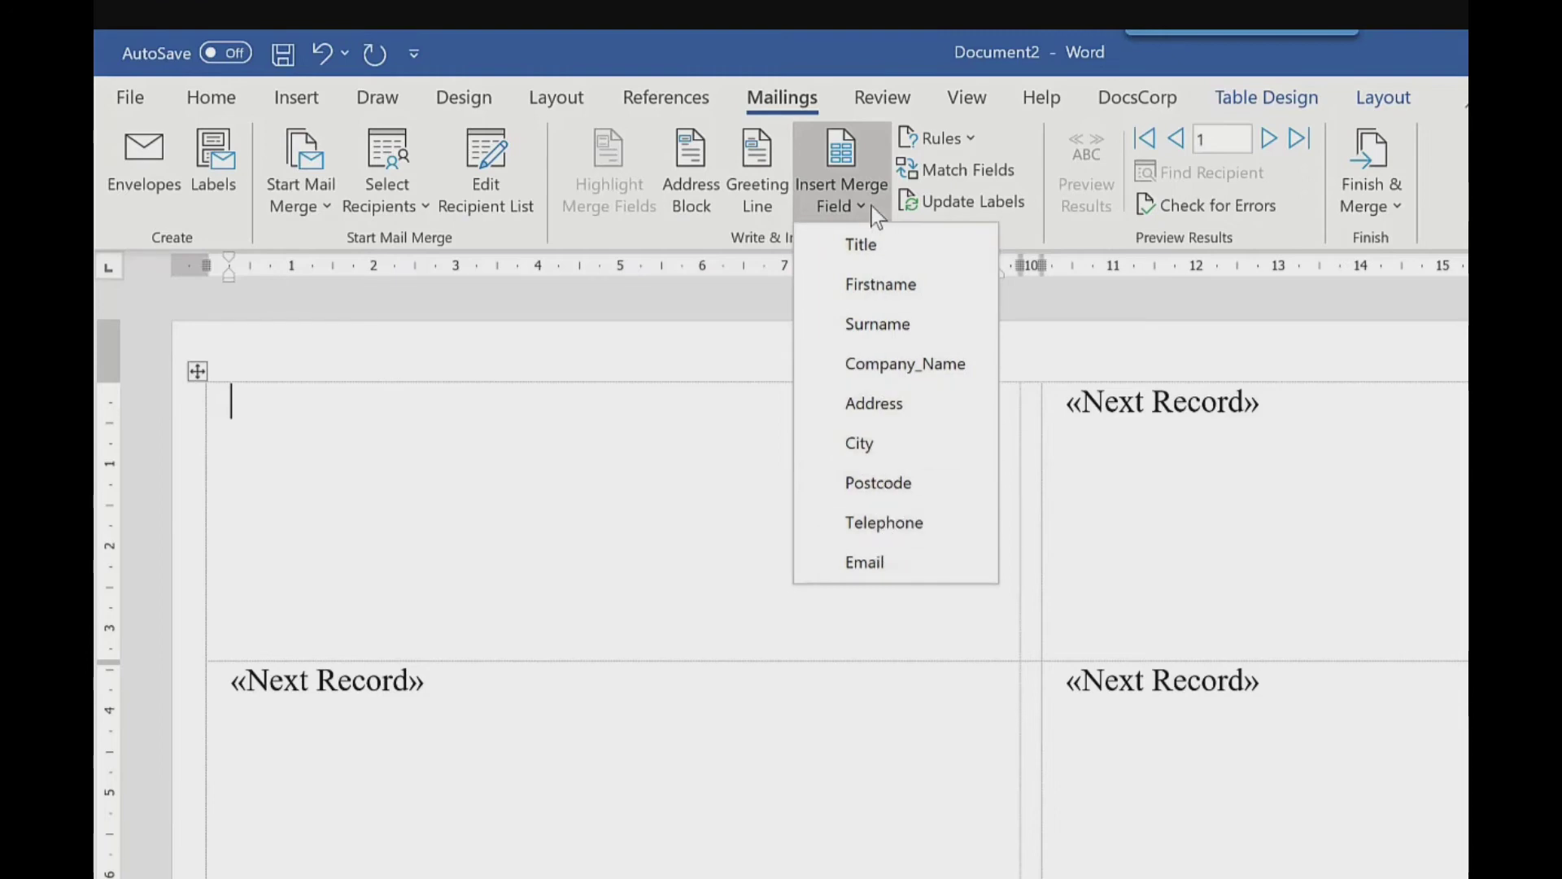
{"action": "left_click", "coordinate": [691, 233]}
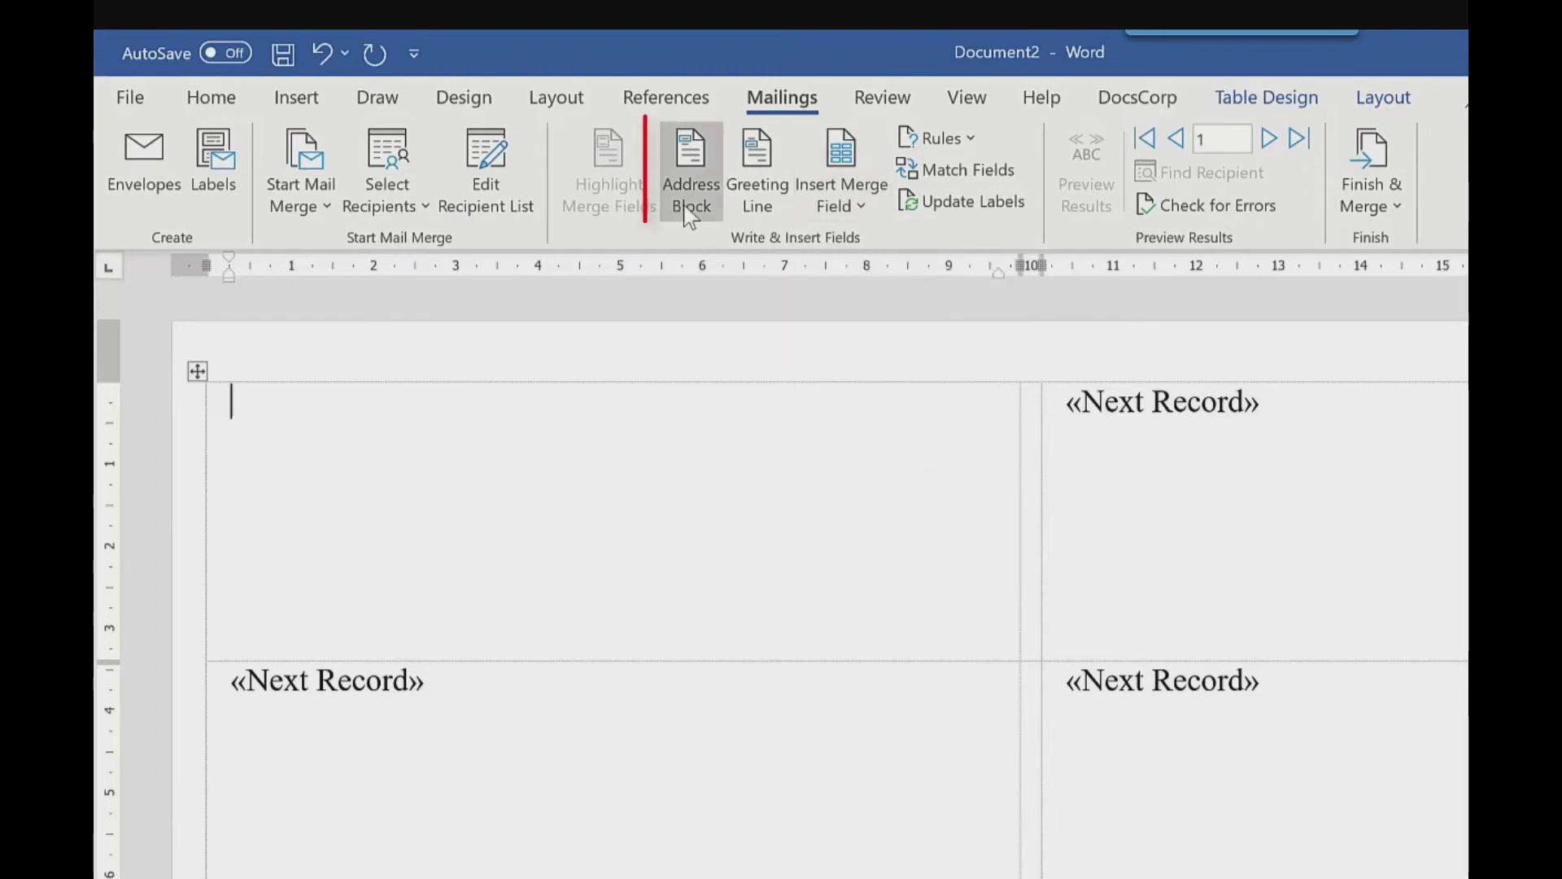
{"action": "left_click", "coordinate": [690, 213]}
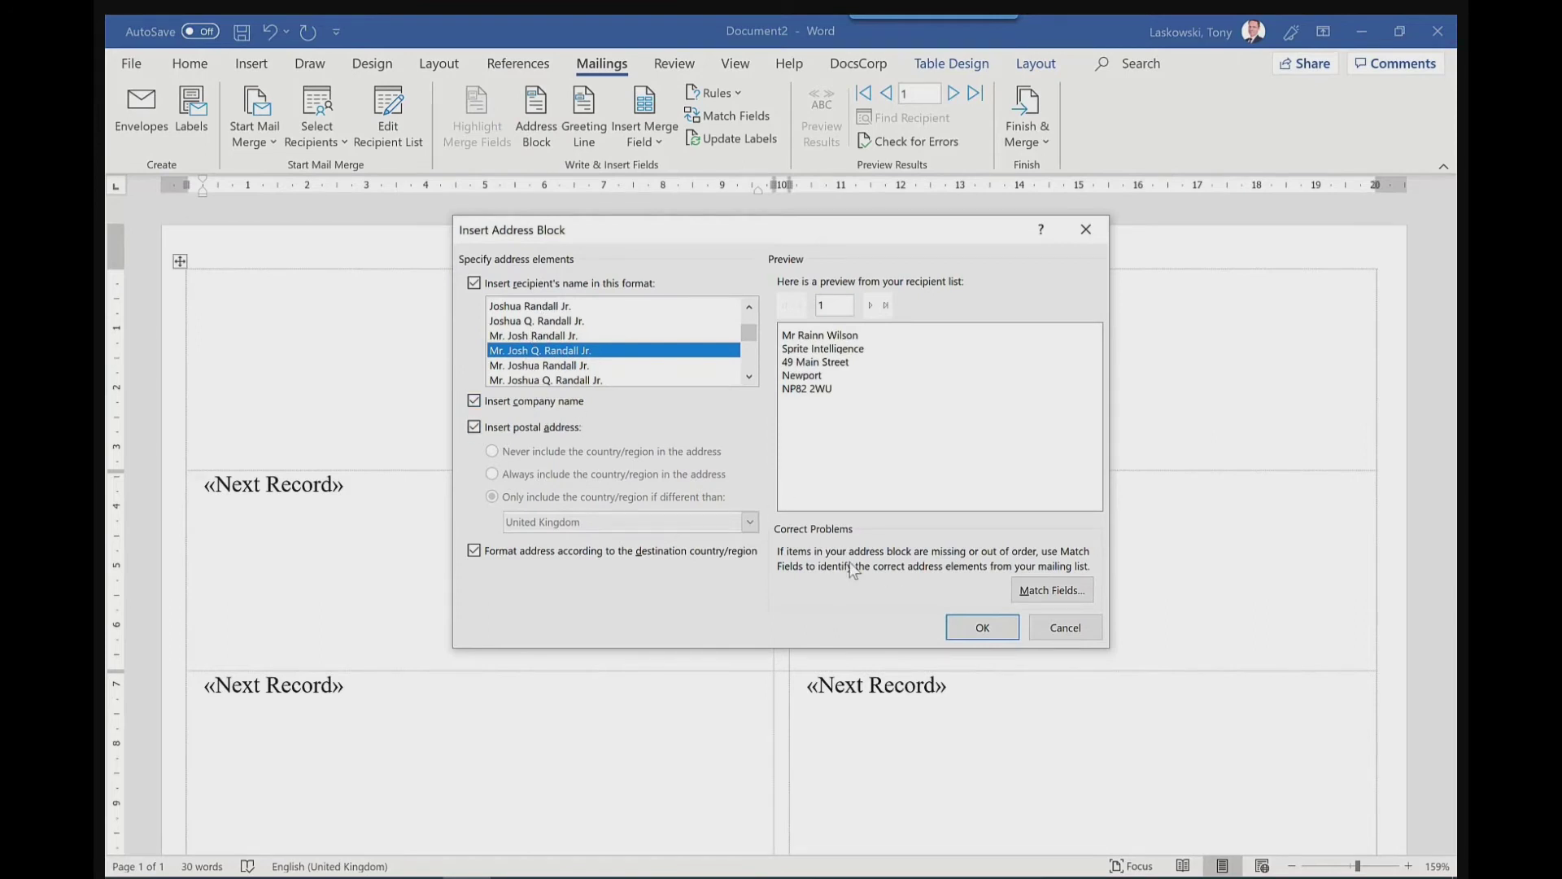
{"action": "left_click", "coordinate": [982, 628]}
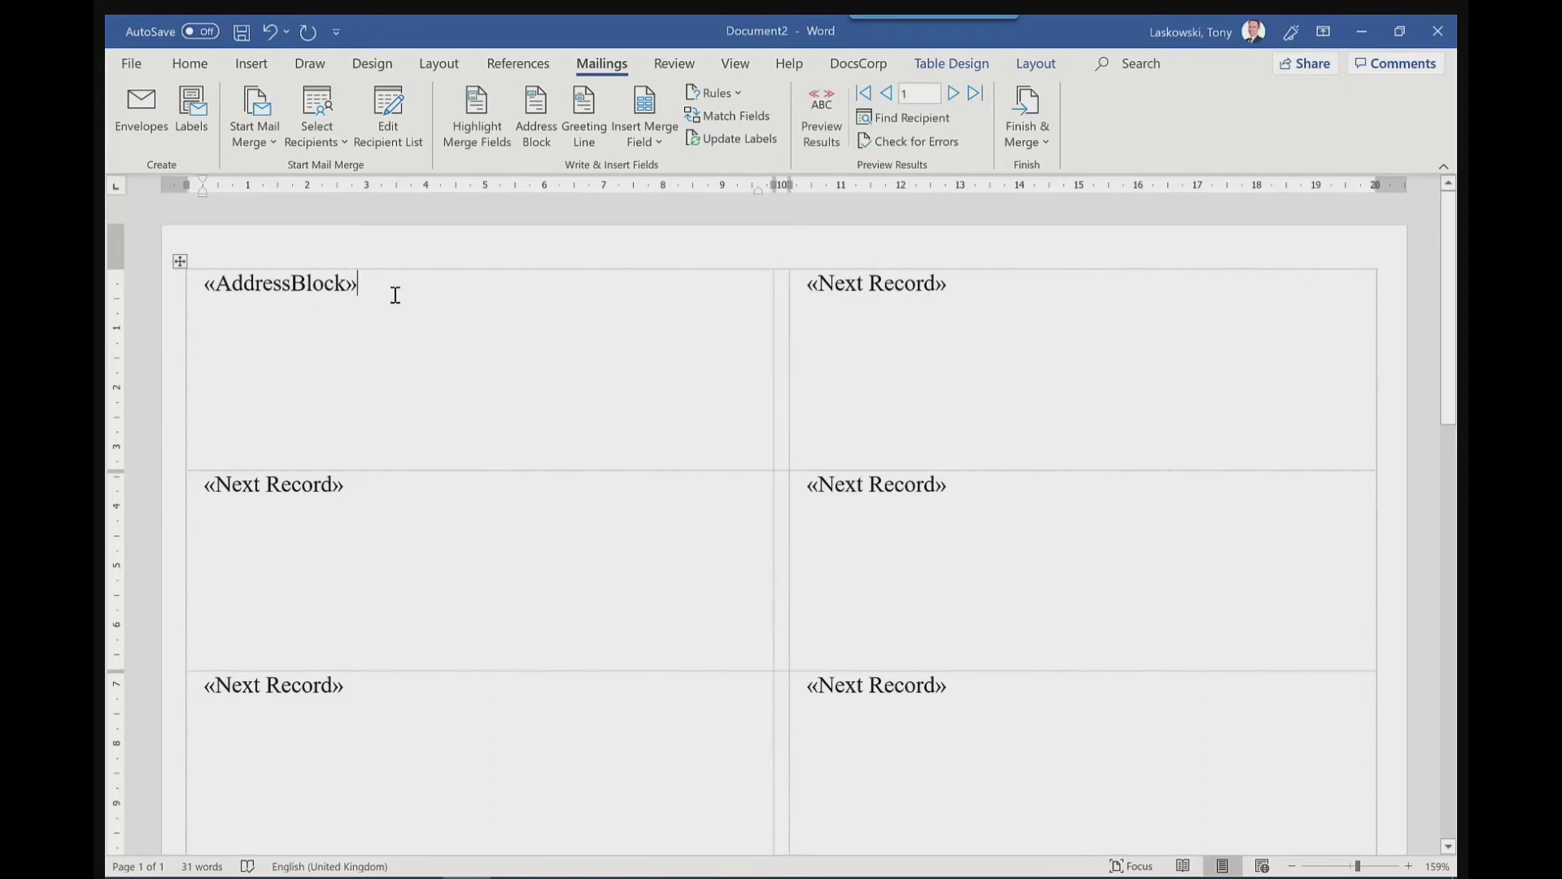
{"action": "left_click", "coordinate": [834, 148]}
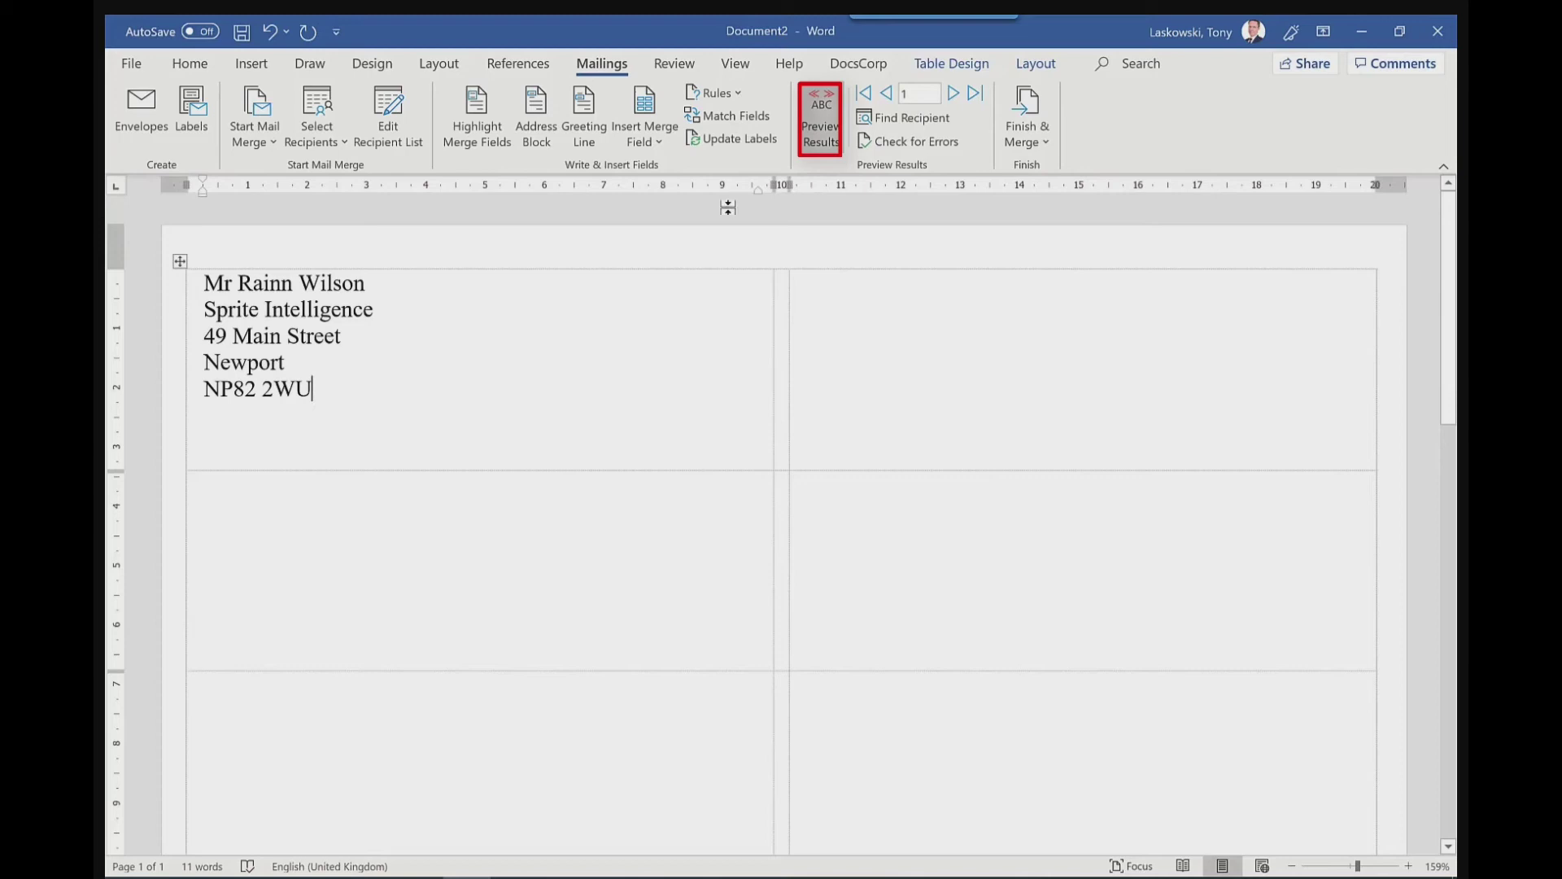
{"action": "left_click", "coordinate": [822, 145]}
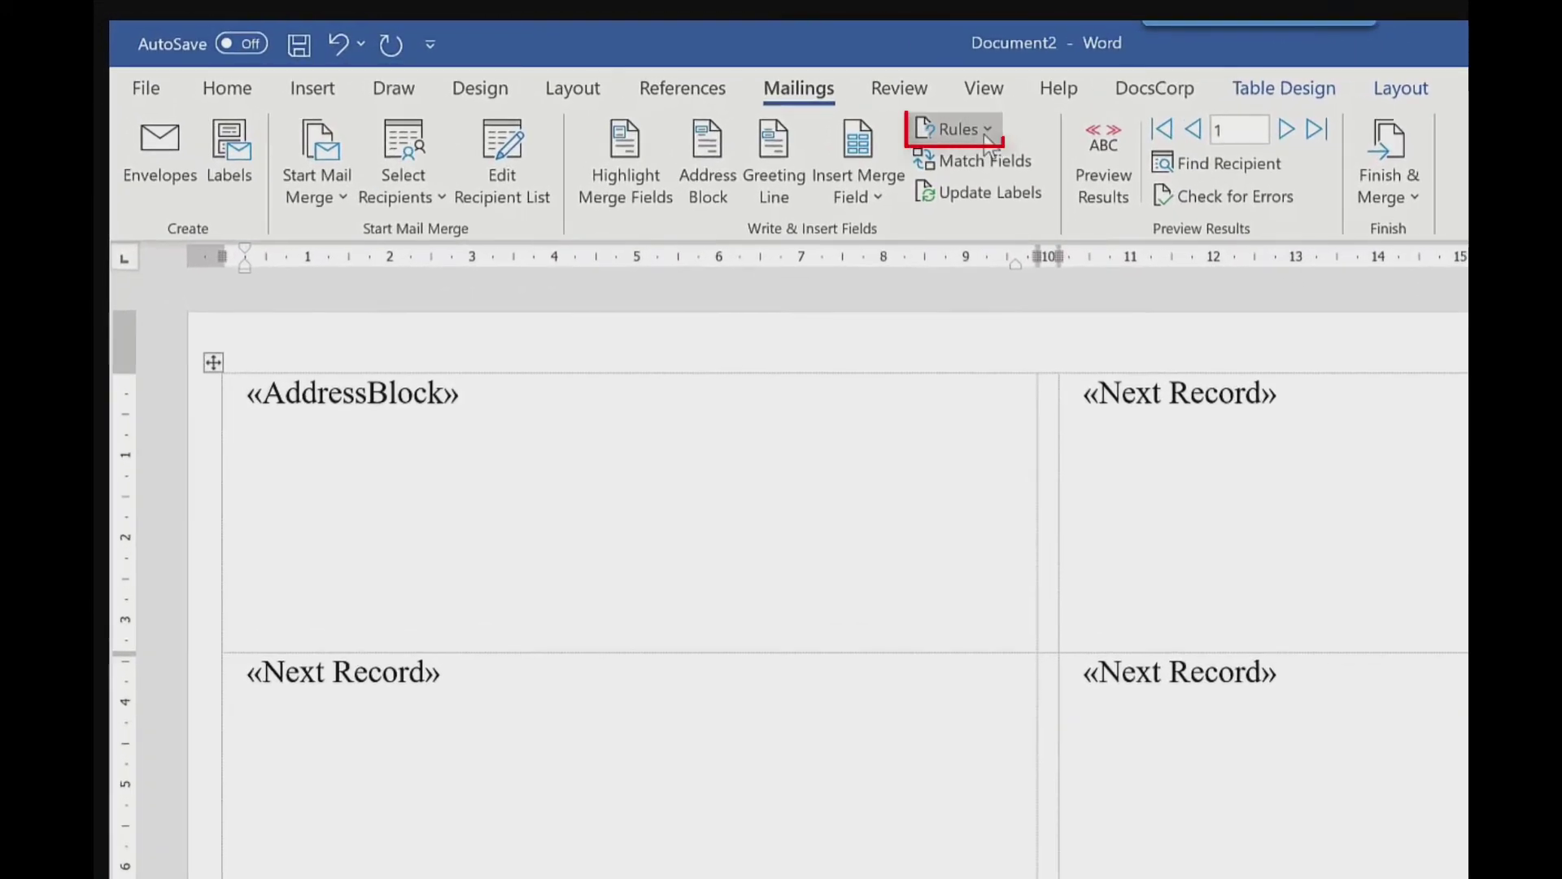
Step: Copy the first label's «AddressBlock» layout to all labels with Update Labels
{"action": "left_click", "coordinate": [984, 135]}
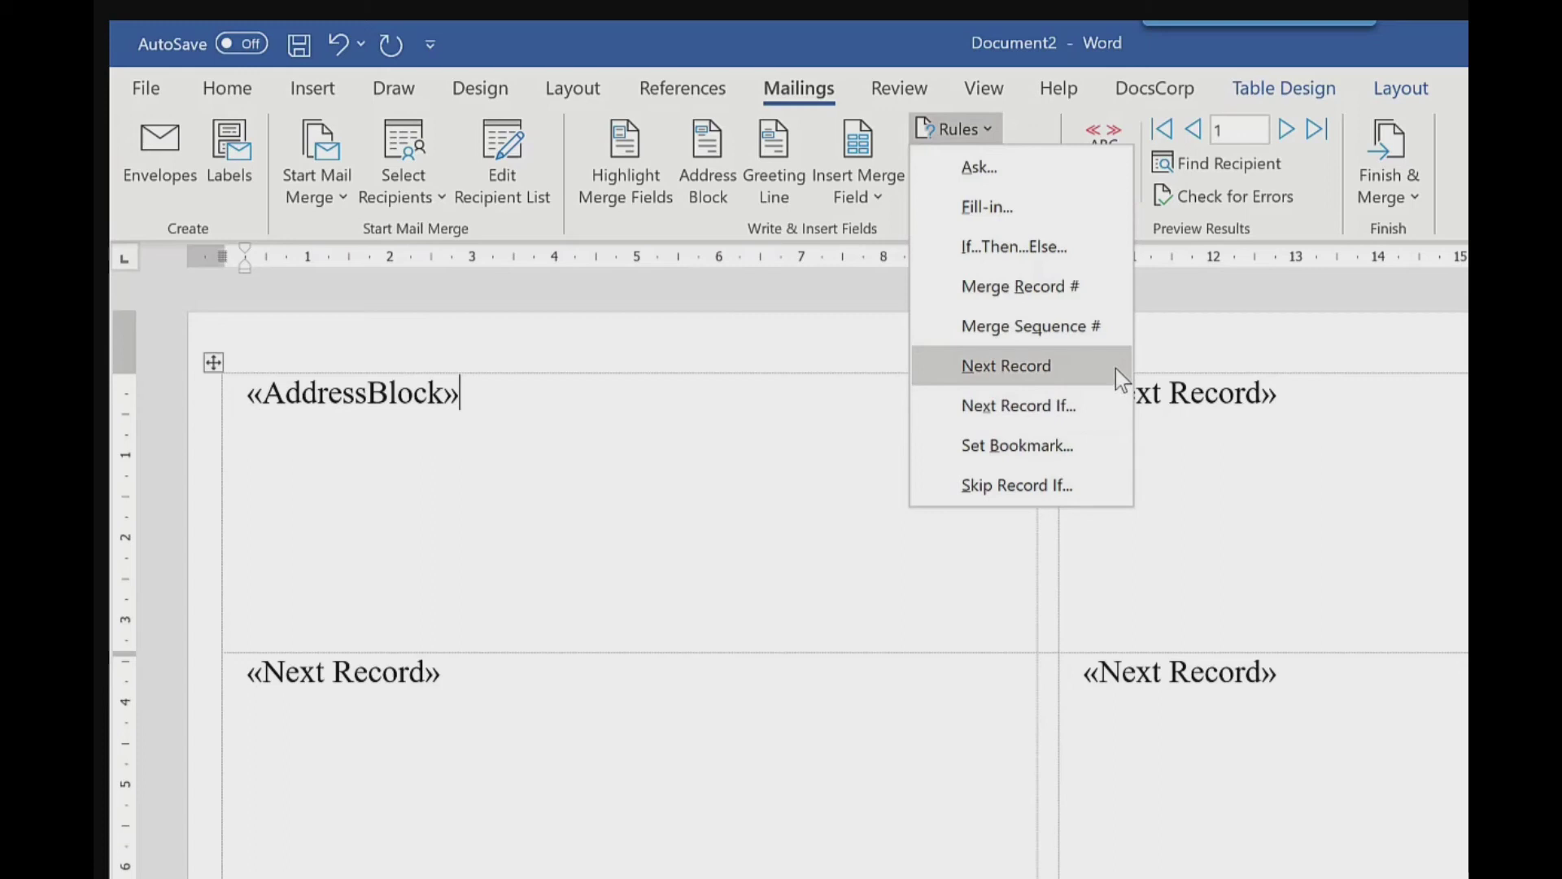
{"action": "left_click", "coordinate": [1318, 400]}
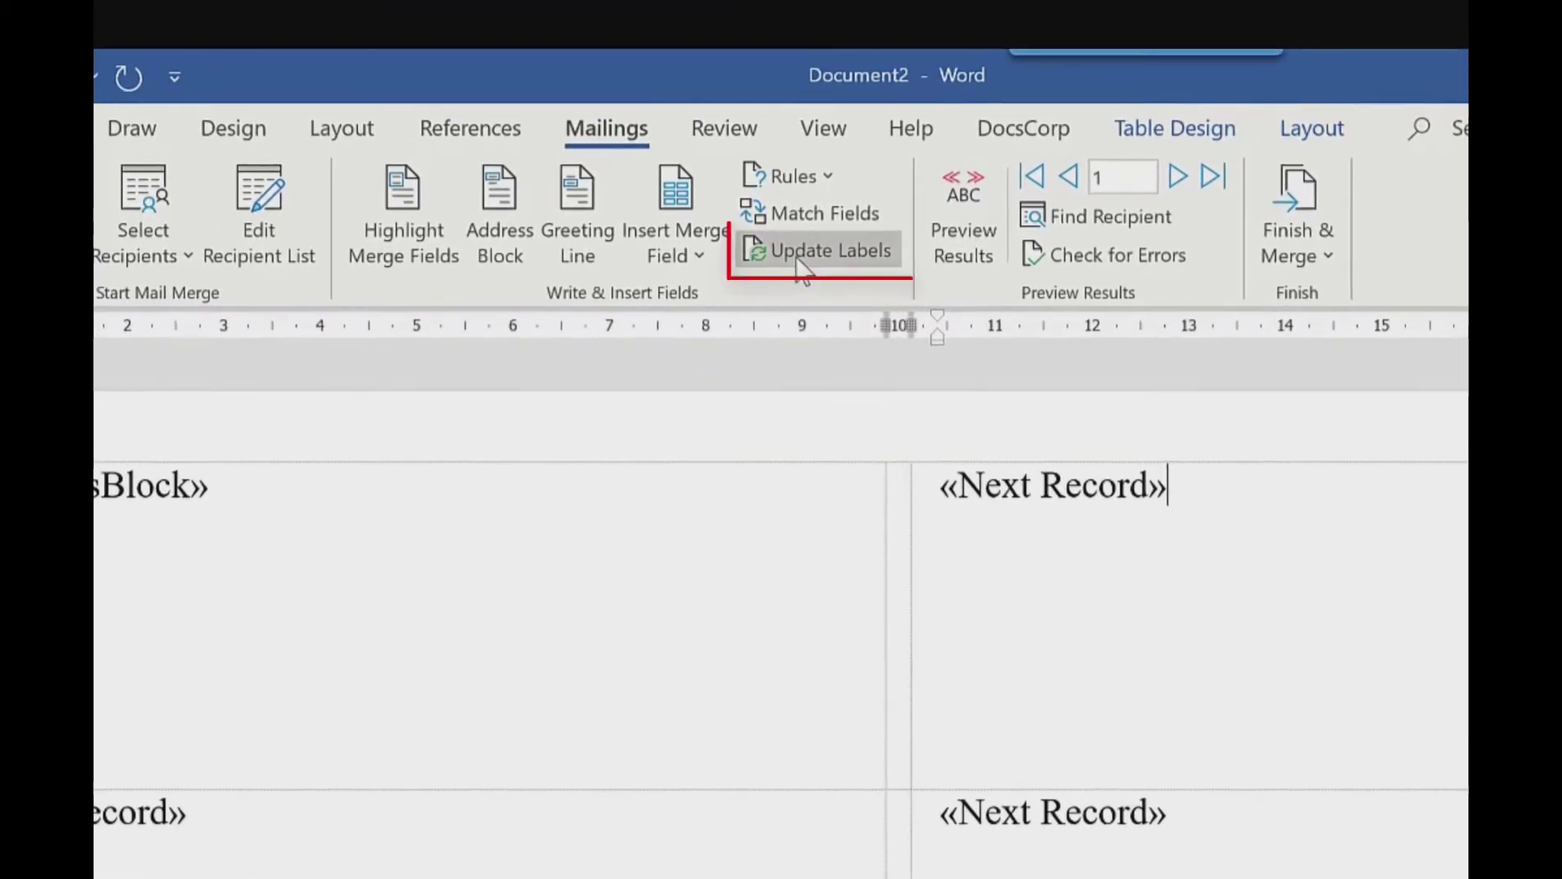
{"action": "left_click", "coordinate": [740, 186]}
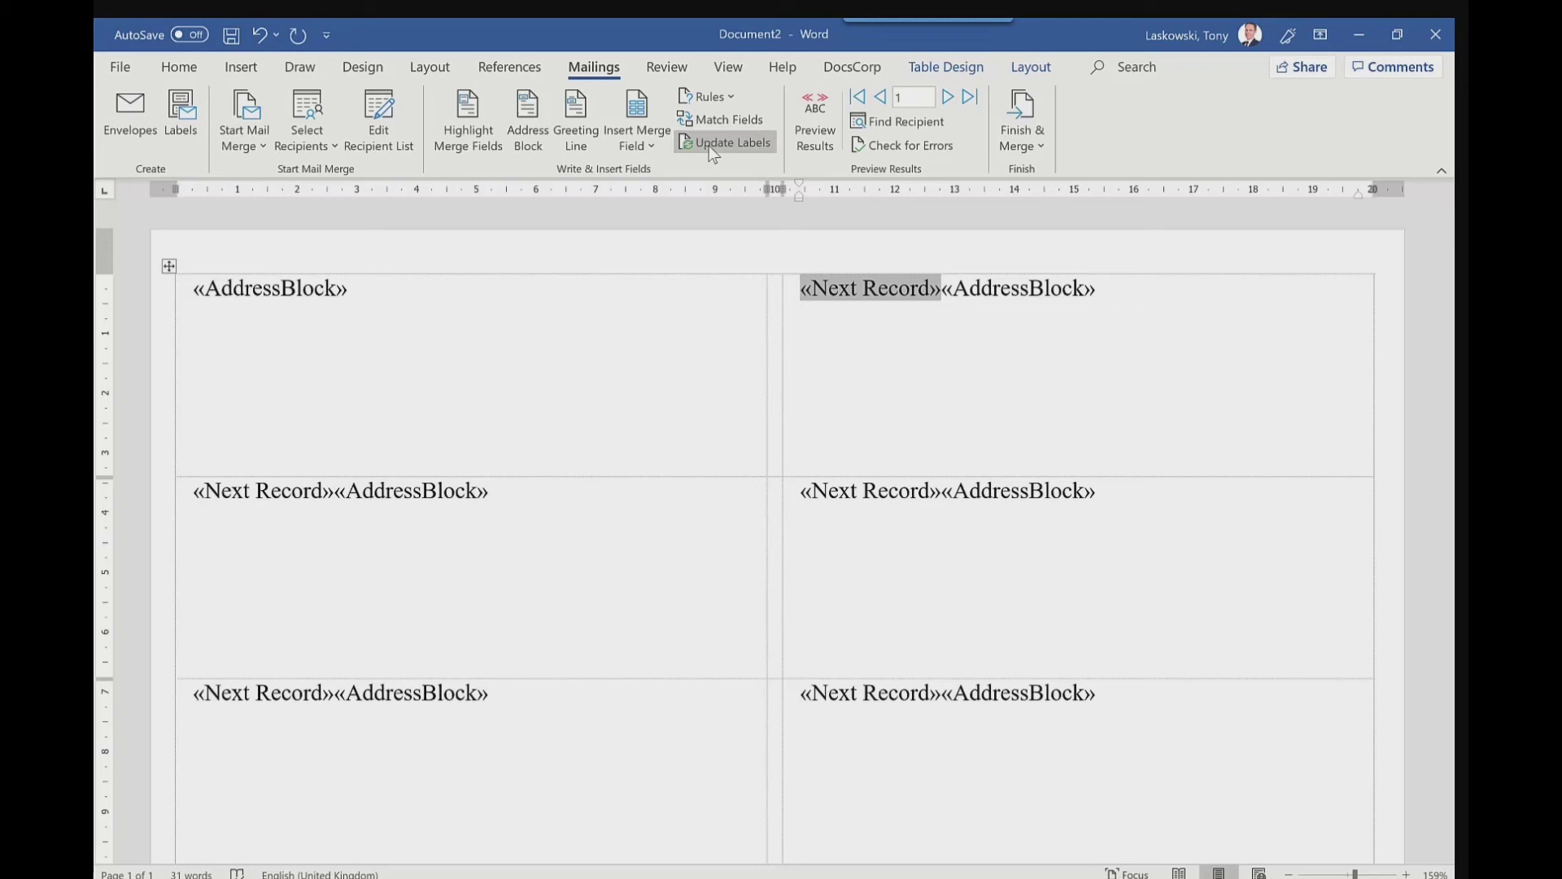
{"action": "left_click", "coordinate": [1243, 282]}
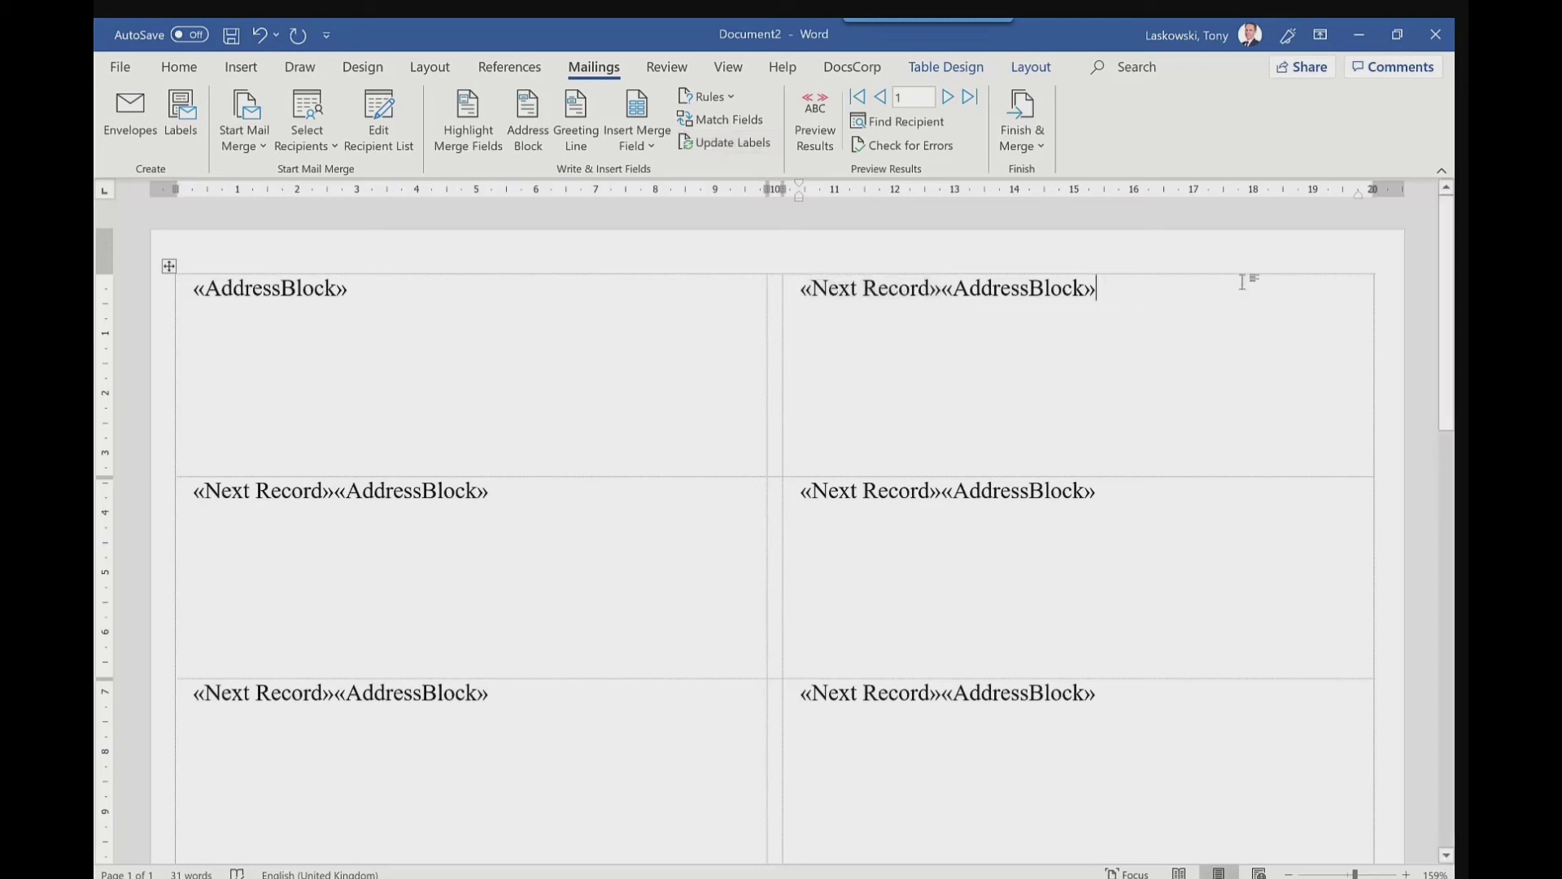
Step: Preview the labels filled with recipient addresses, then switch back to showing merge fields
{"action": "left_click", "coordinate": [809, 136]}
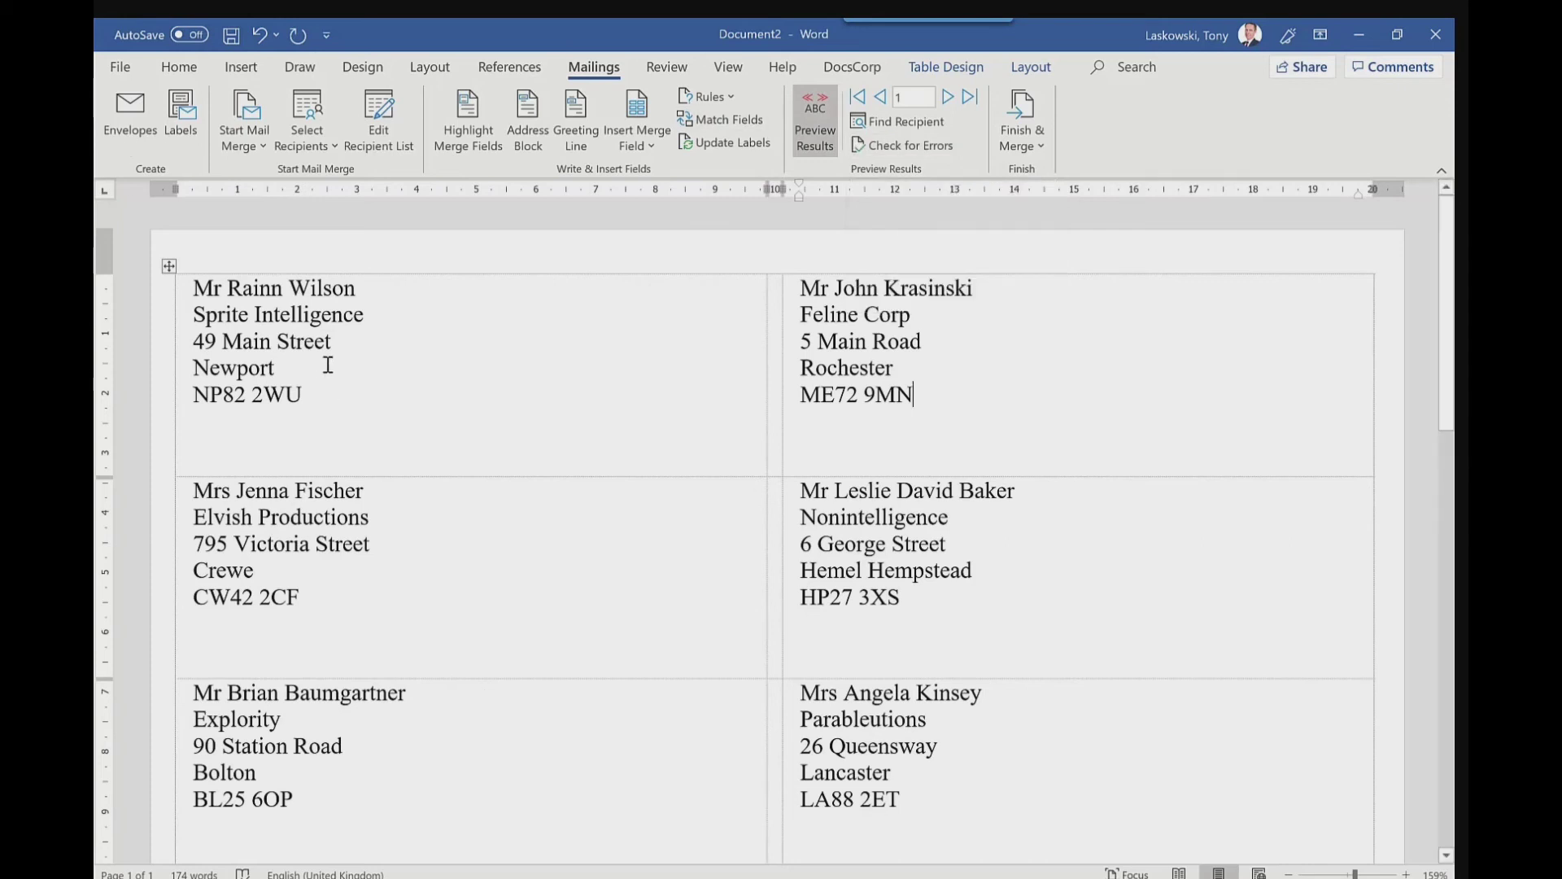
{"action": "left_click", "coordinate": [311, 394]}
{"action": "key", "text": "alt+shift+k"}
{"action": "left_click", "coordinate": [1131, 290]}
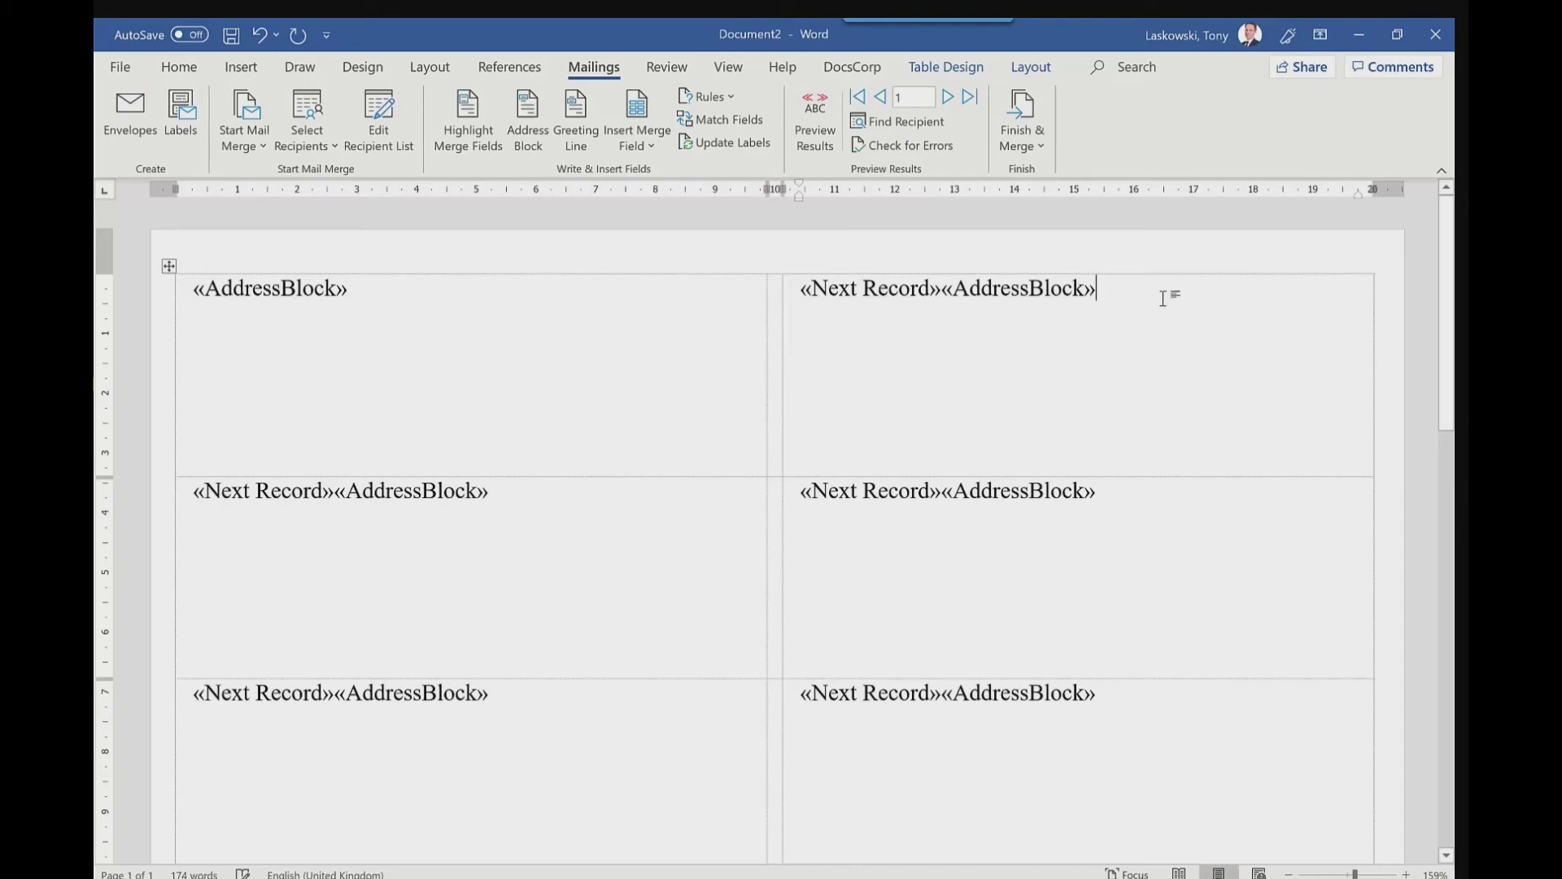
{"action": "left_click", "coordinate": [1022, 146]}
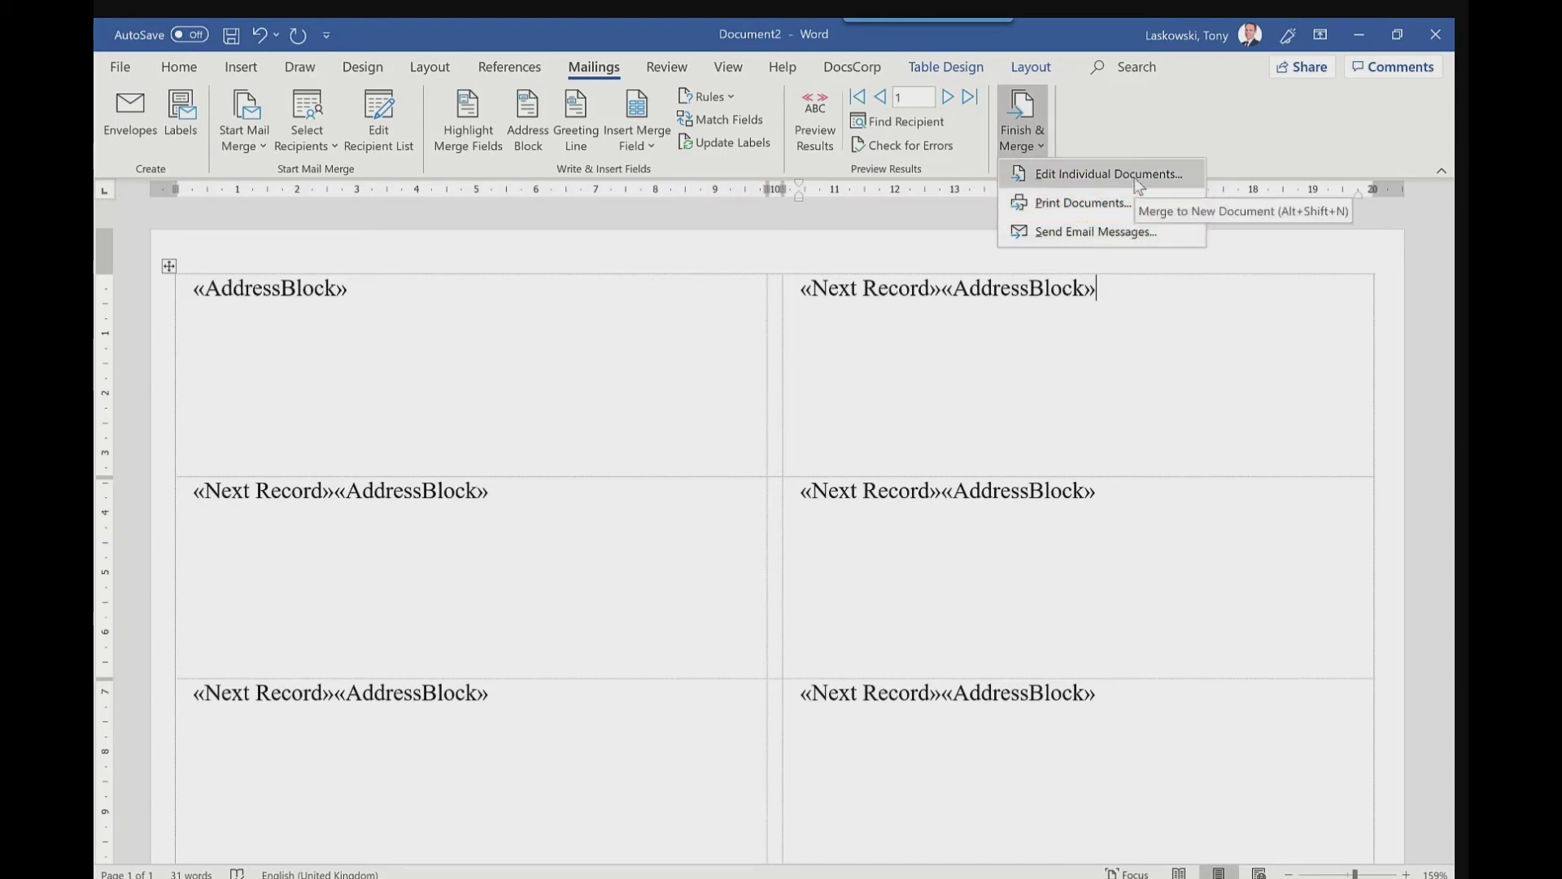
Step: Merge all records to a new document via Edit Individual Documents, keeping All selected
{"action": "left_click", "coordinate": [1138, 180]}
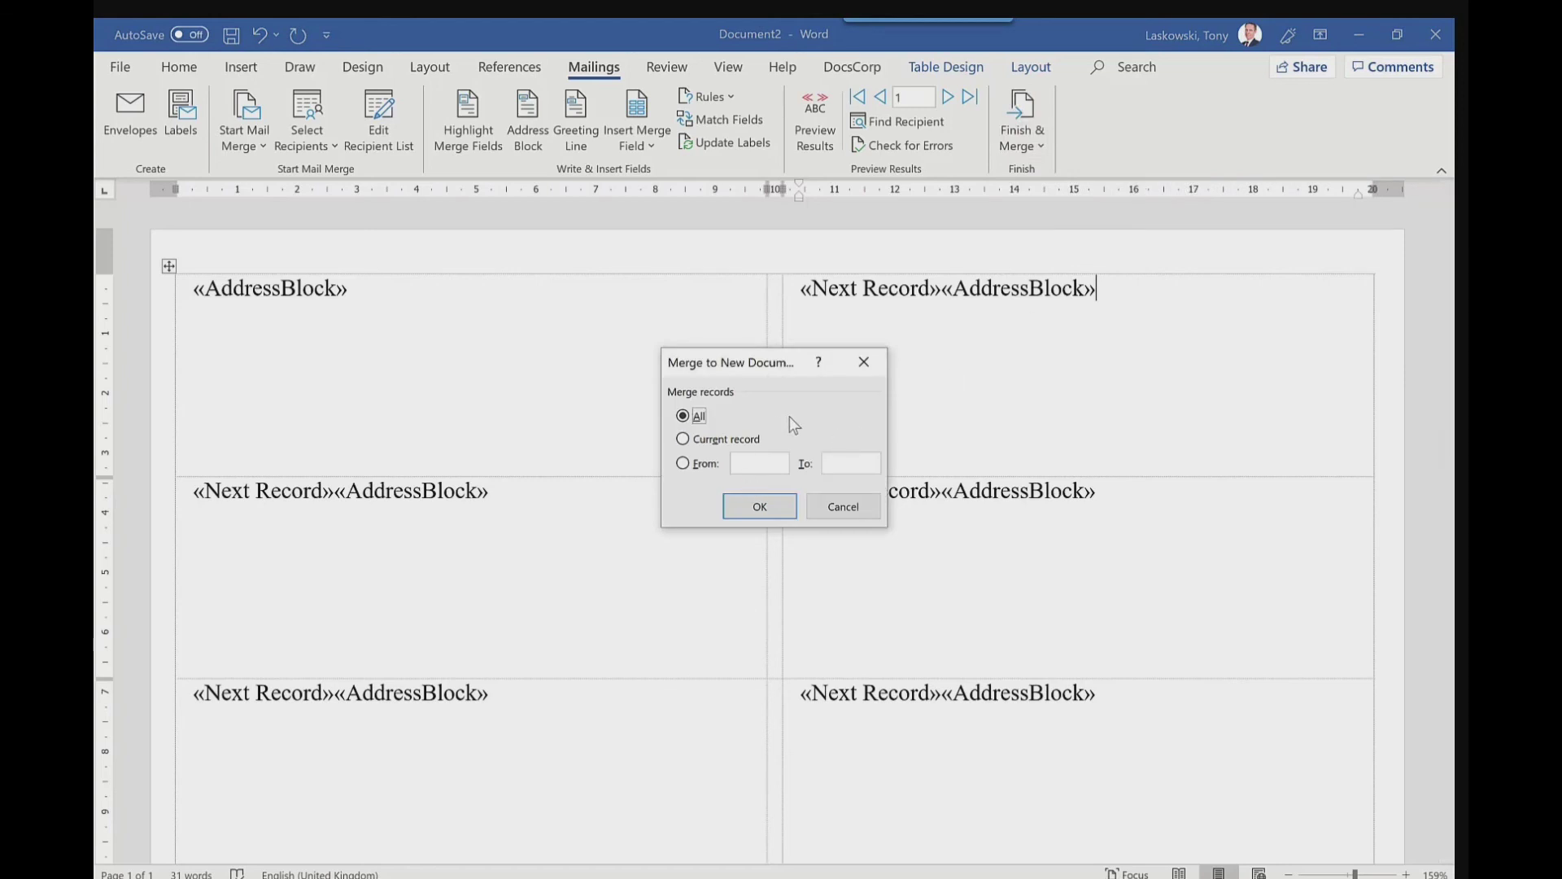
{"action": "left_click", "coordinate": [760, 507]}
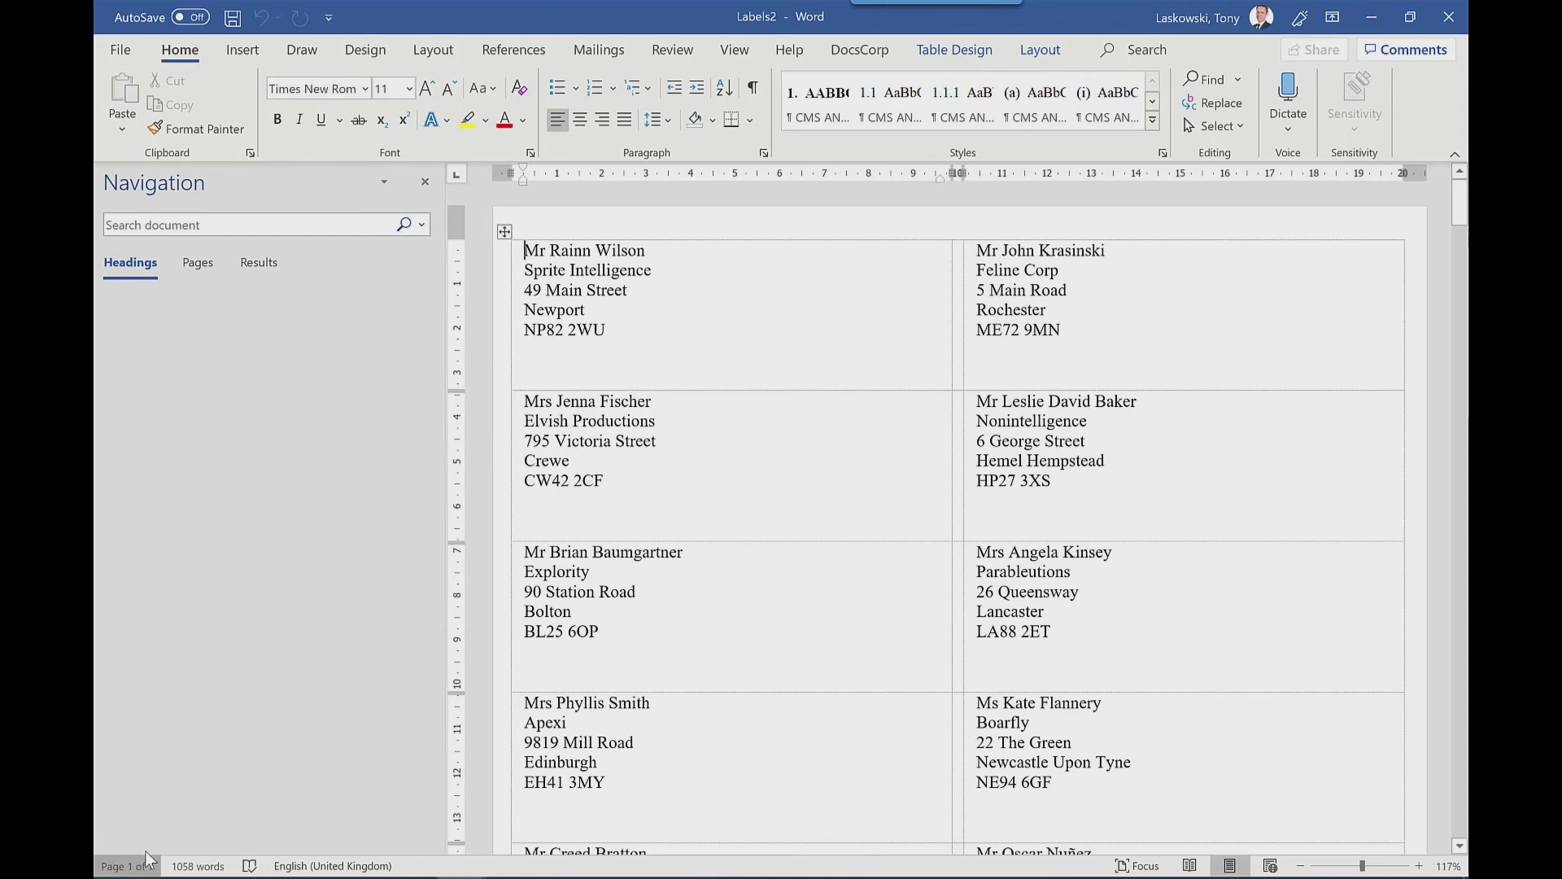
Step: Check the seven merged label pages as thumbnails, then close the Navigation pane
{"action": "left_click", "coordinate": [148, 858]}
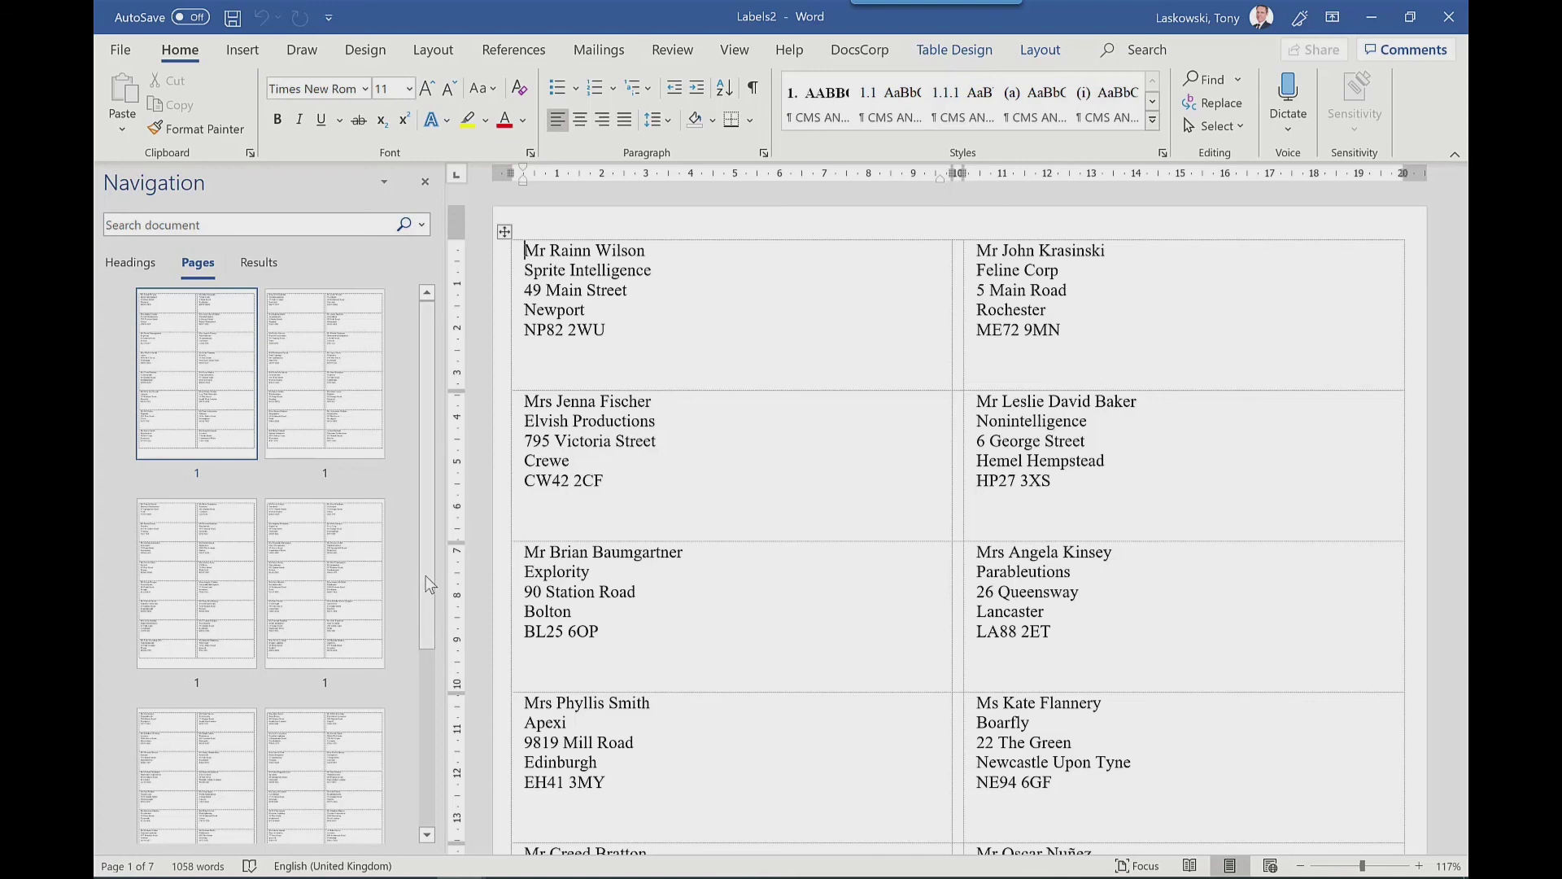
{"action": "left_click", "coordinate": [424, 182]}
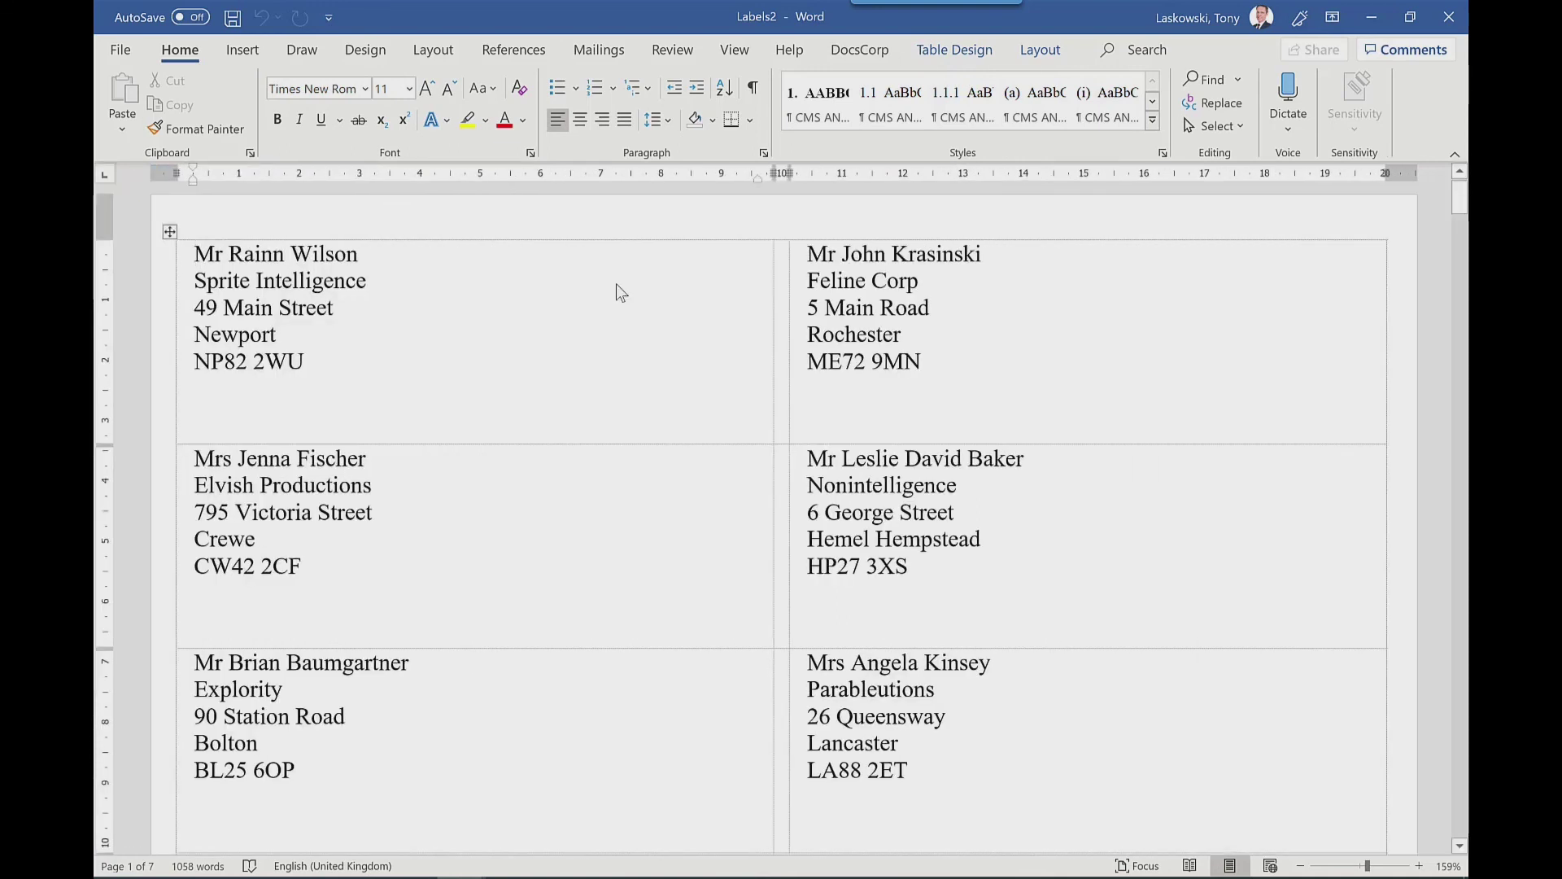